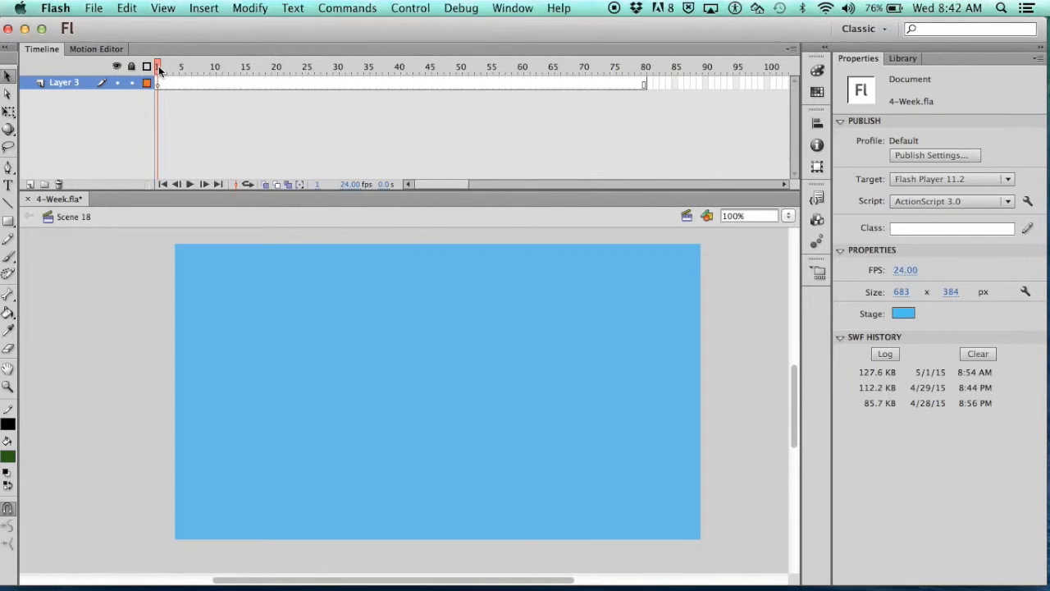
Open Scene 1 and play part of its animation to look at the shaded man against the background
left_click_drag(203, 64, 448, 66)
key("shift+comma")
left_click(686, 216)
left_click(689, 232)
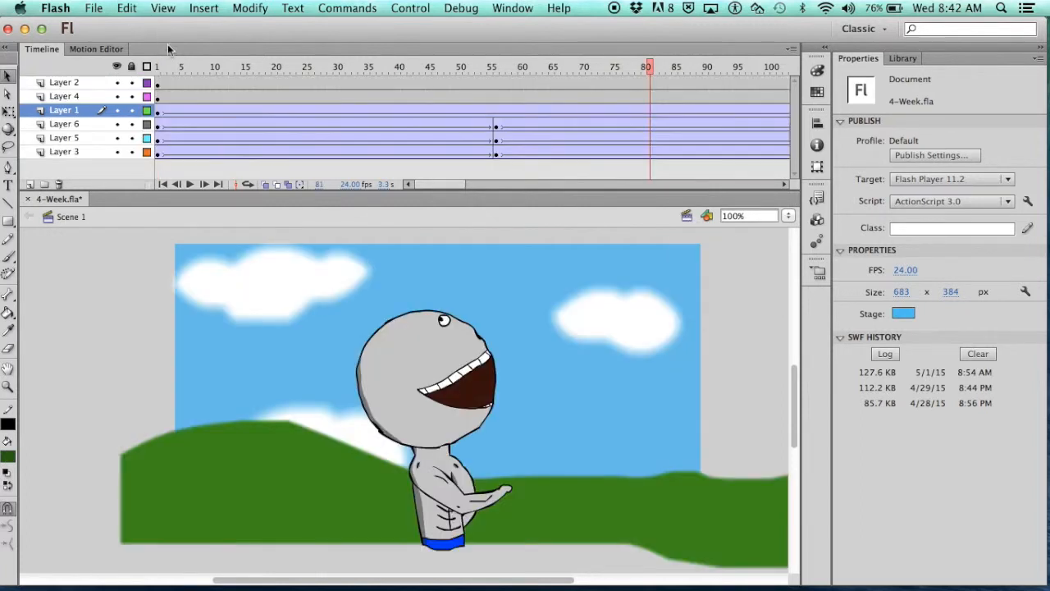
left_click(190, 183)
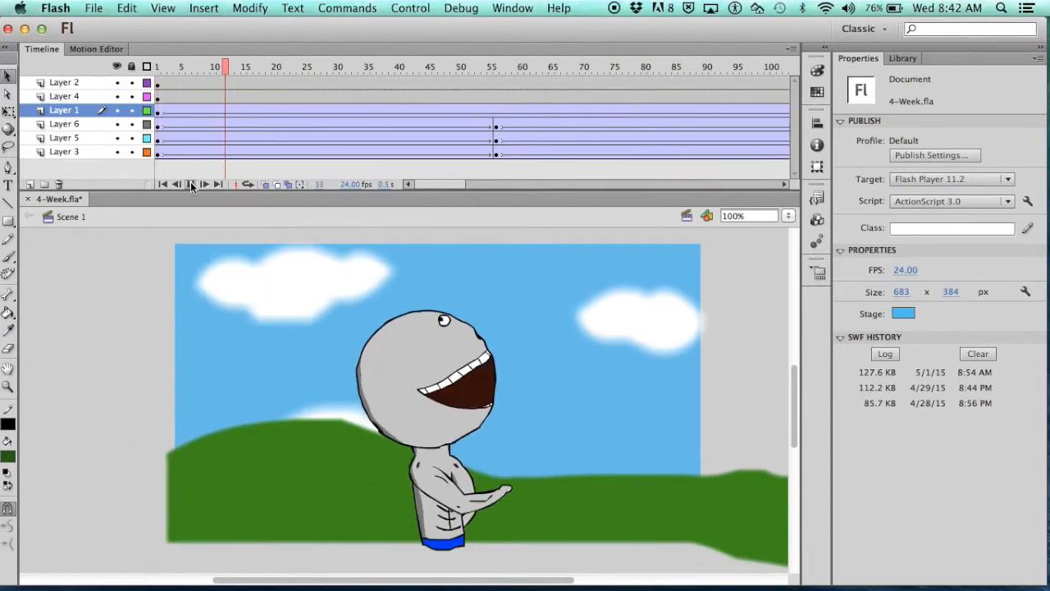
left_click(190, 184)
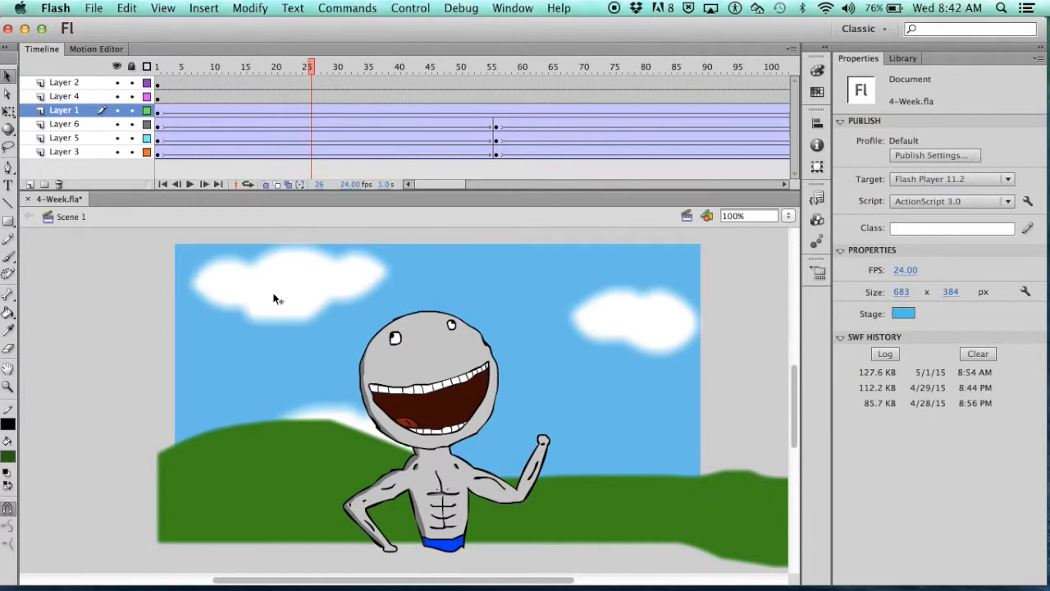
Inspect the man's head and body on the stage, and replay the opening frames of Scene 1
left_click(439, 364)
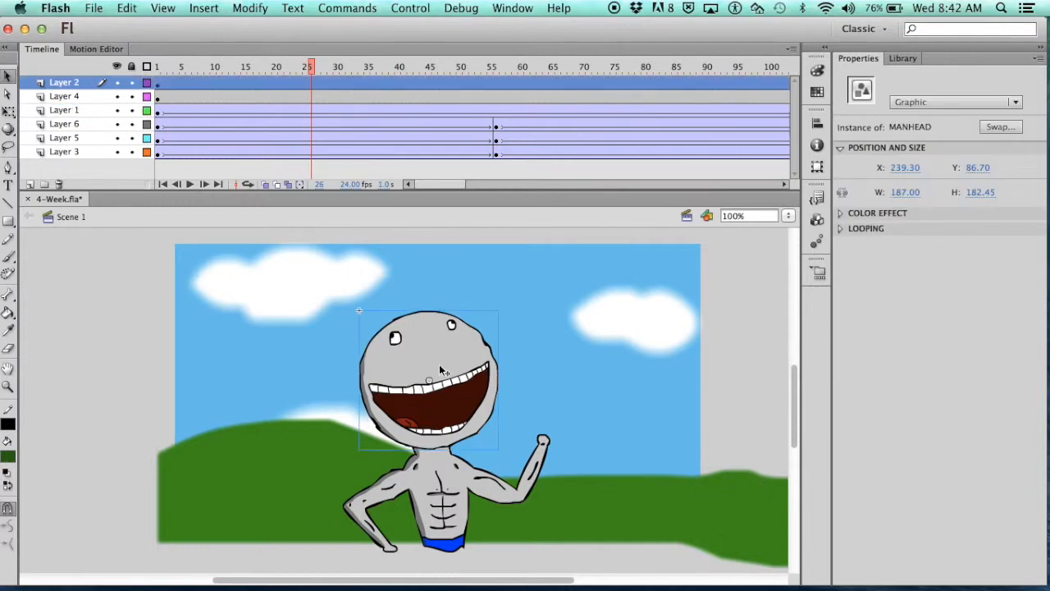
left_click(435, 490)
left_click(123, 467)
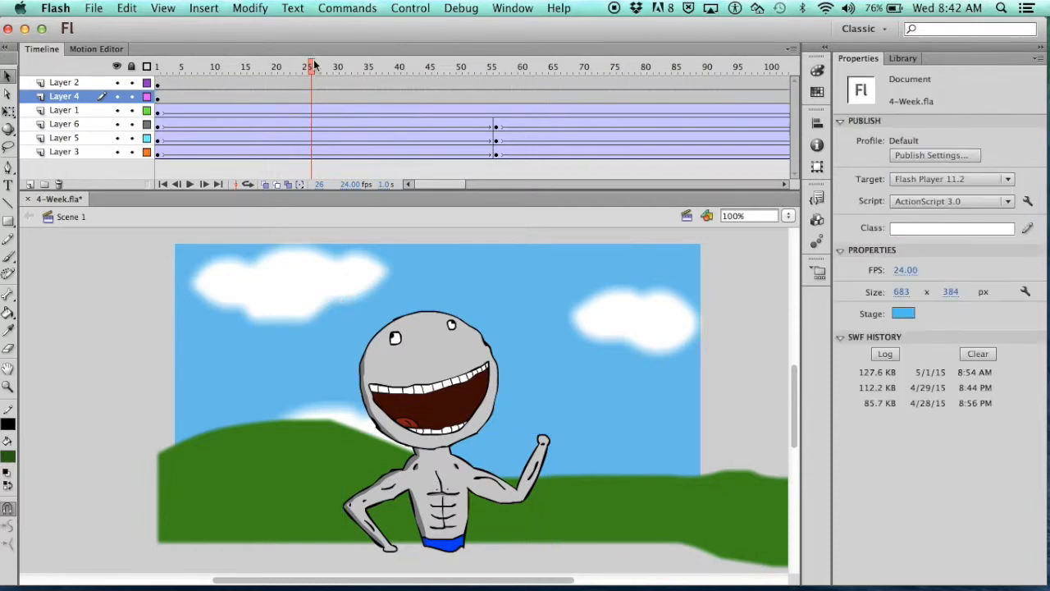
left_click_drag(314, 65, 156, 66)
left_click(190, 183)
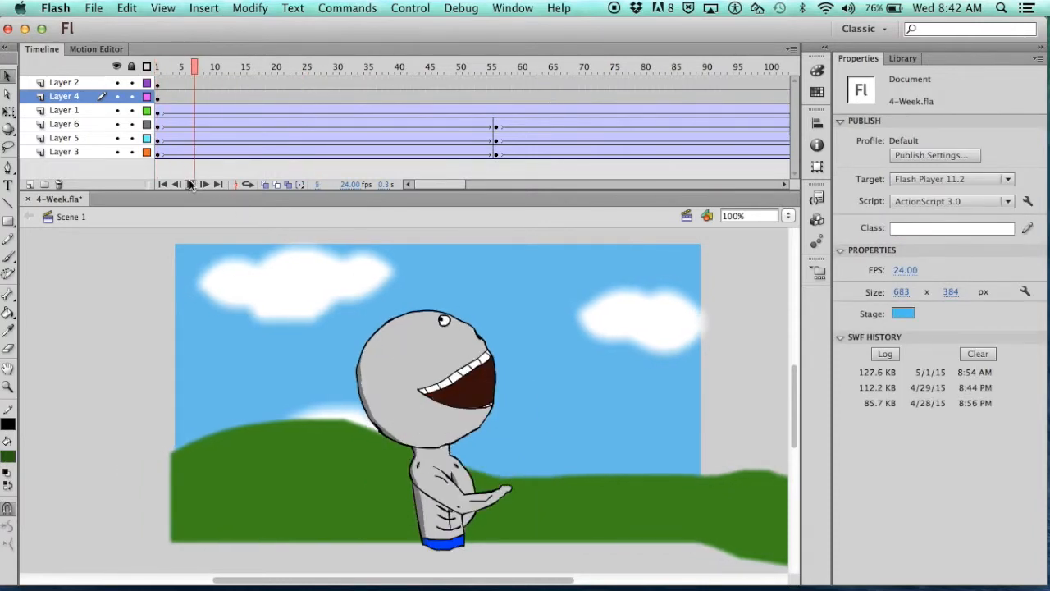
left_click(190, 184)
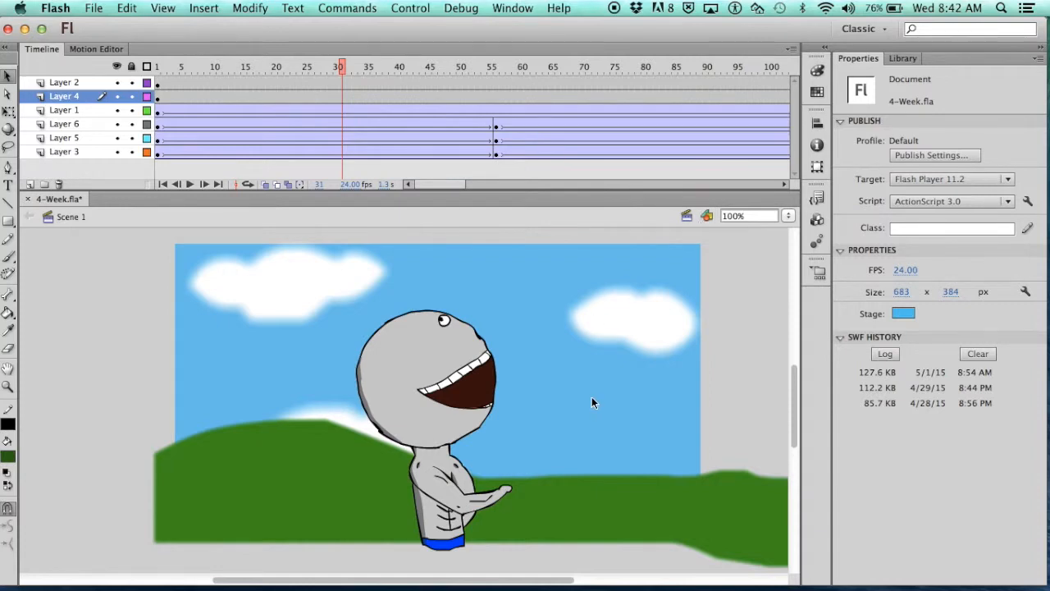
Open Scene 2 and scrub and play its timeline to examine the shading of the large round gray shape
left_click(688, 216)
left_click(697, 251)
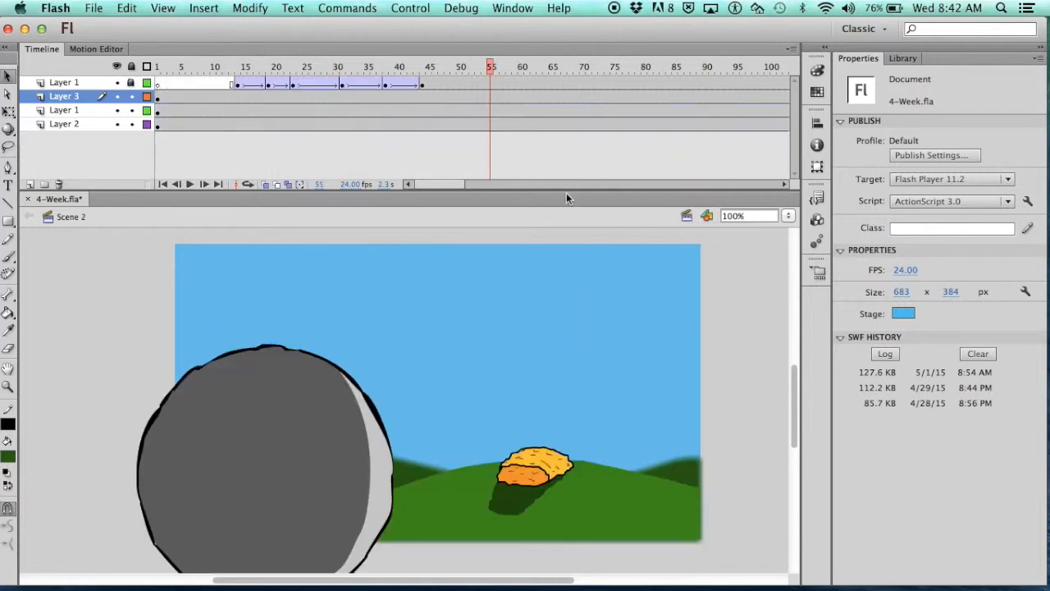
left_click_drag(367, 67, 390, 99)
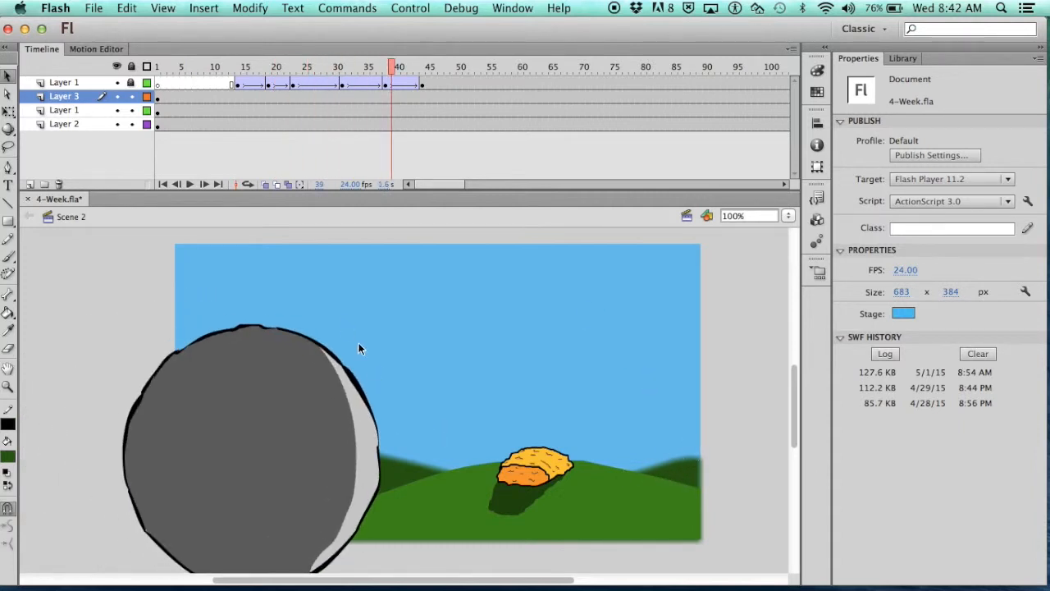
left_click_drag(340, 67, 442, 82)
key("Return")
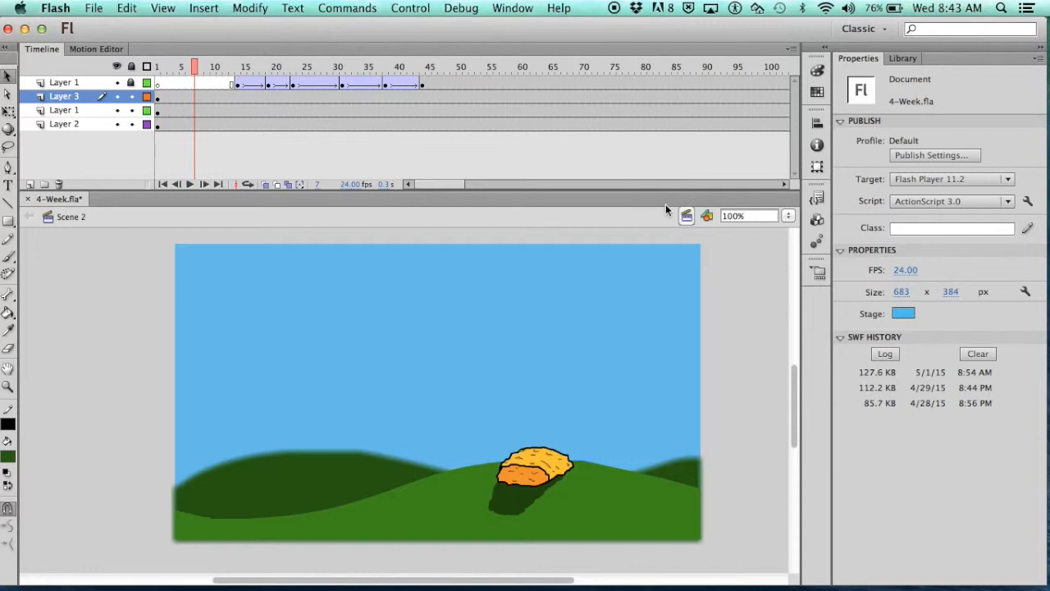
Return to Scene 18 and place the library's Sun symbol in the upper-right area of the empty stage
left_click(687, 217)
left_click(690, 479)
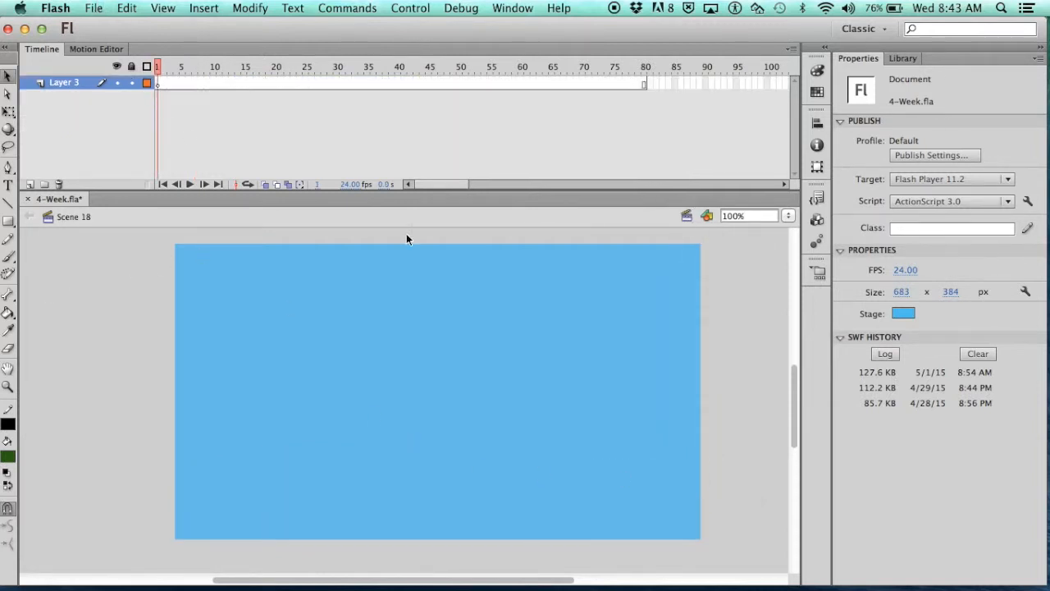
left_click(901, 59)
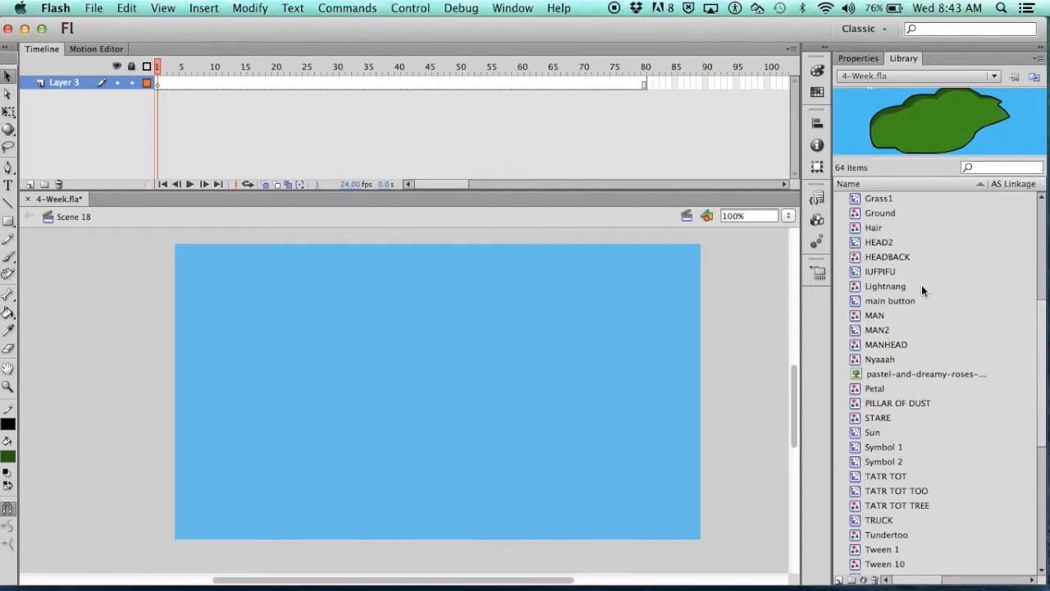
scroll(862, 361, "down", 3)
left_click(862, 373)
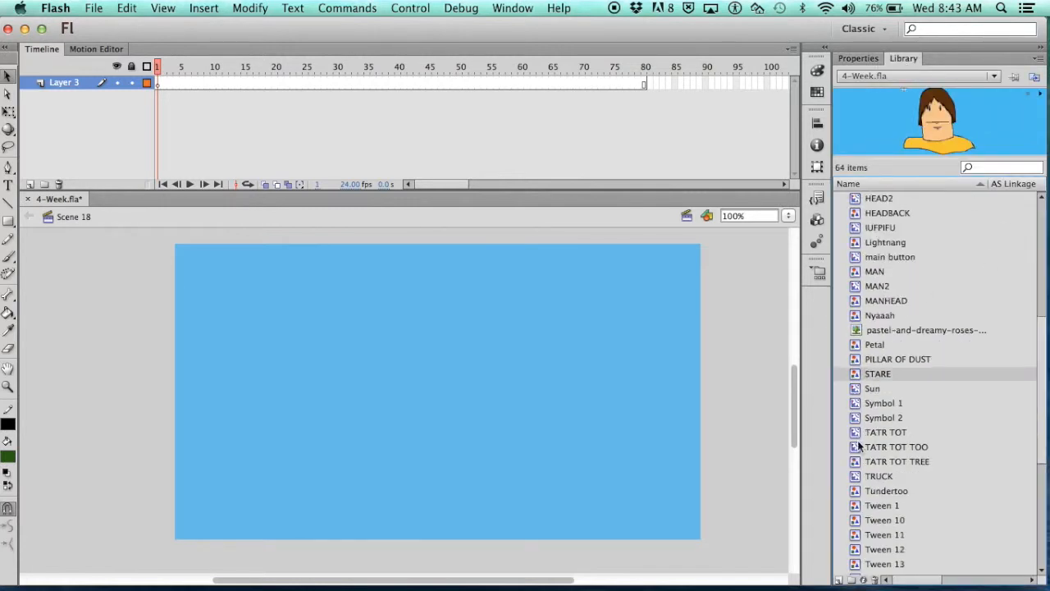
scroll(858, 446, "down", 11)
scroll(859, 446, "up", 2)
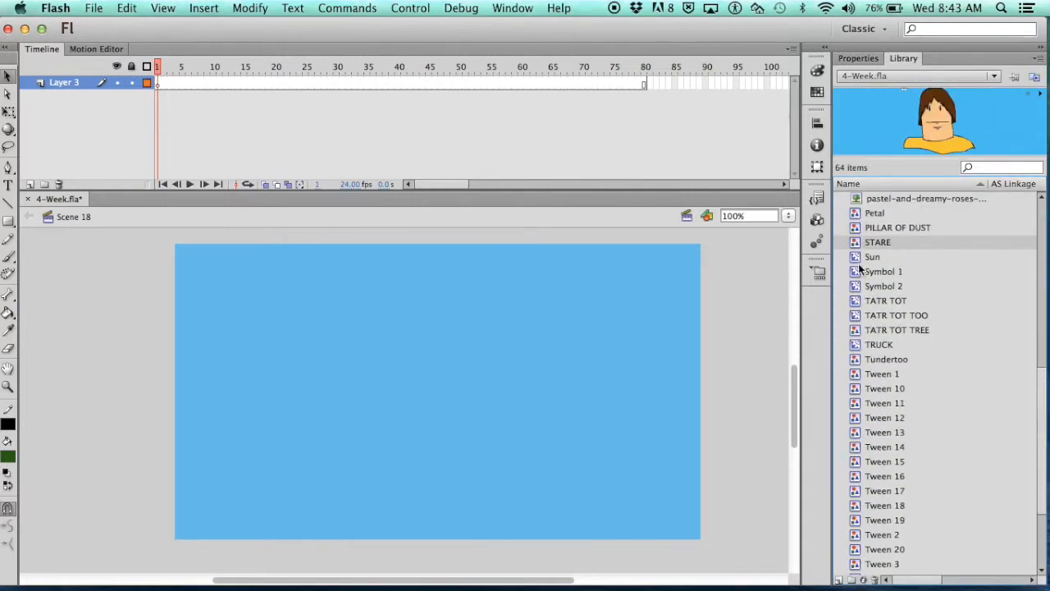
left_click(859, 257)
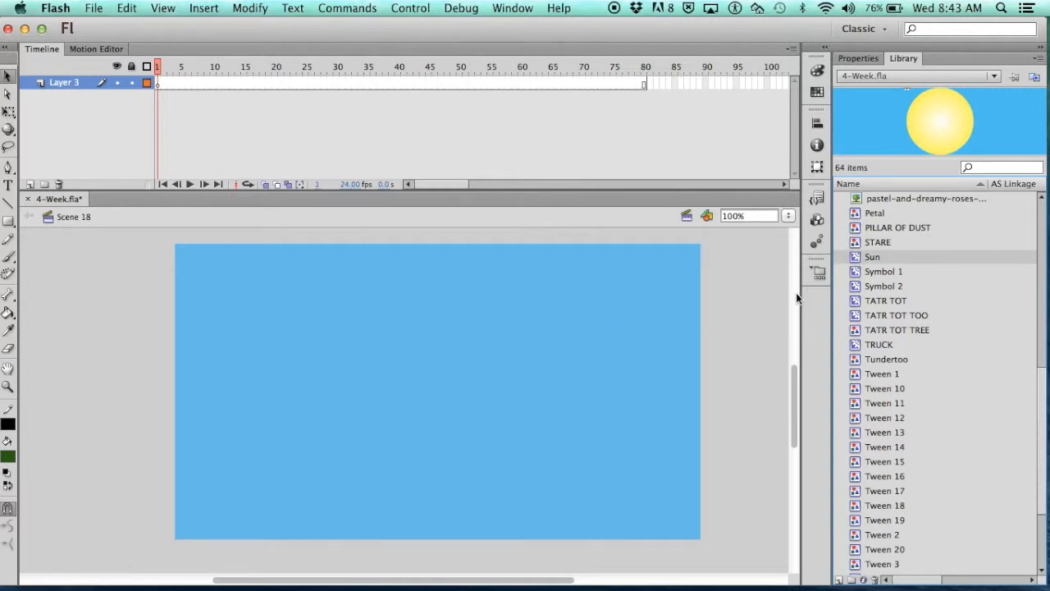
left_click_drag(851, 258, 623, 285)
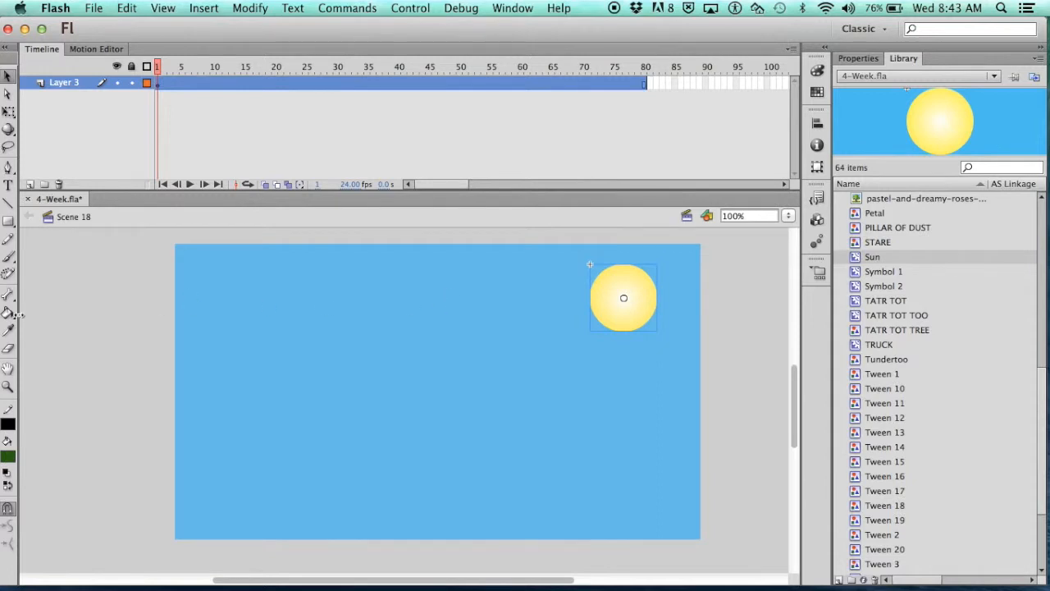
Paint a closed, bumpy bush outline in black with the Brush tool across the middle of the stage
left_click(8, 256)
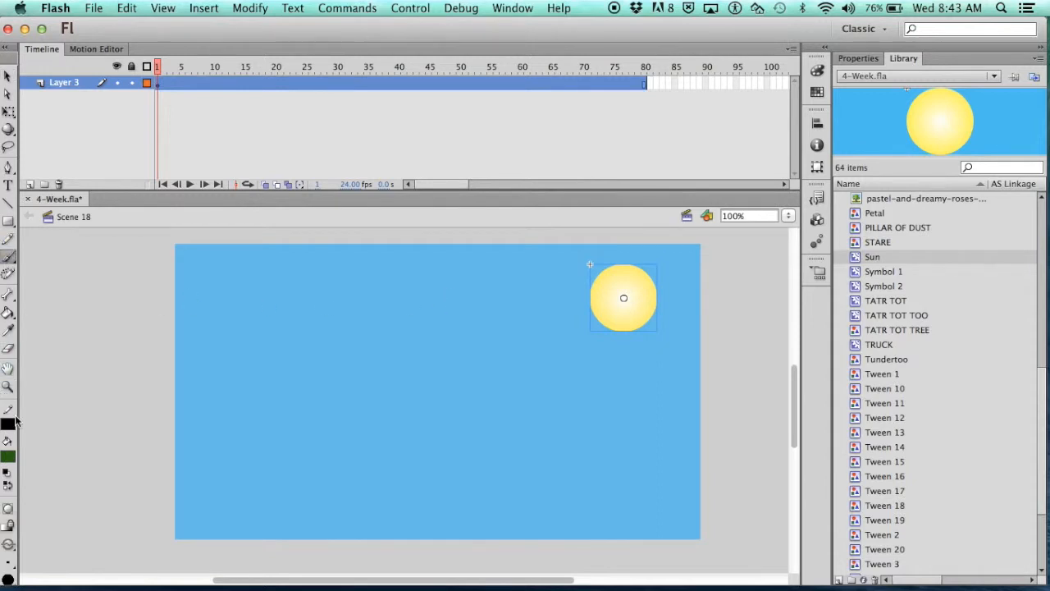
left_click(9, 456)
left_click(26, 296)
mouse_move(422, 482)
left_mouse_down()
mouse_move(324, 446)
mouse_move(300, 415)
mouse_move(331, 343)
mouse_move(360, 344)
mouse_move(411, 320)
mouse_move(419, 330)
mouse_move(549, 333)
mouse_move(619, 380)
mouse_move(569, 464)
mouse_move(476, 499)
mouse_move(422, 482)
left_mouse_up()
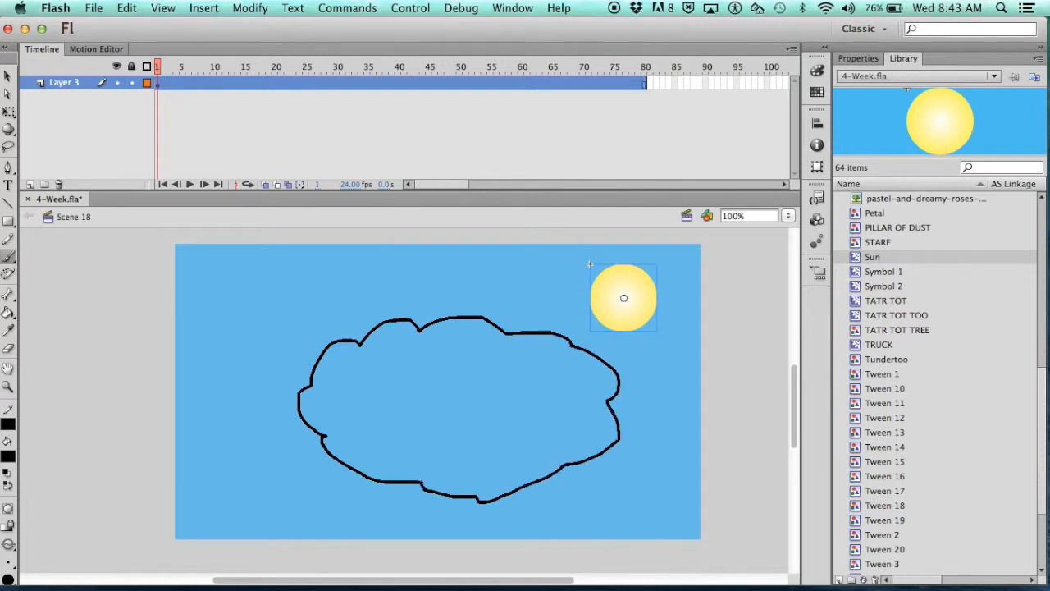
Fill the inside of the bush outline with medium green using the Paint Bucket
left_click(8, 456)
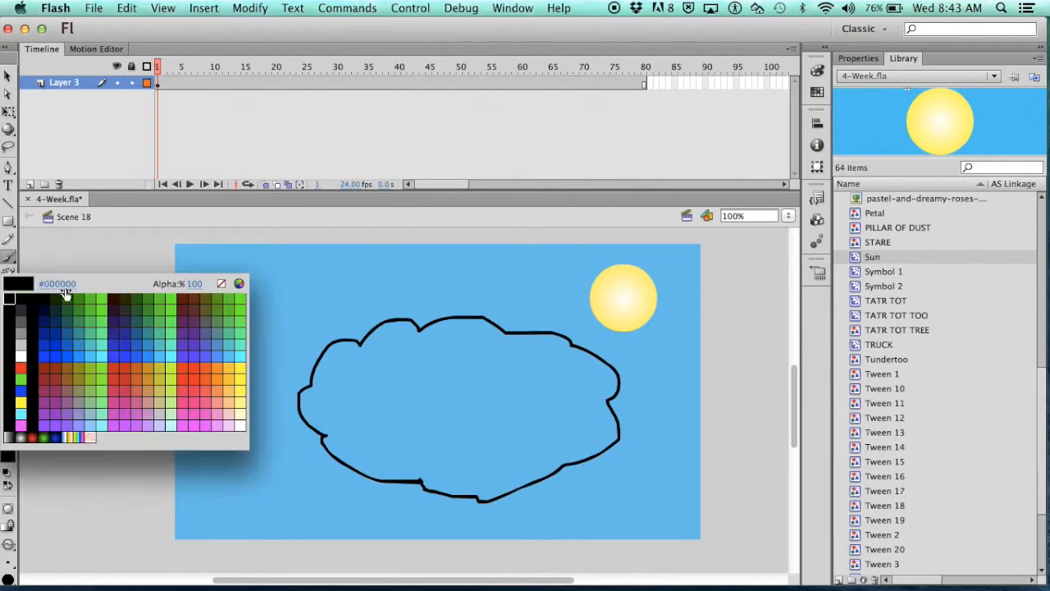
left_click(92, 293)
left_click(7, 312)
left_click(482, 369)
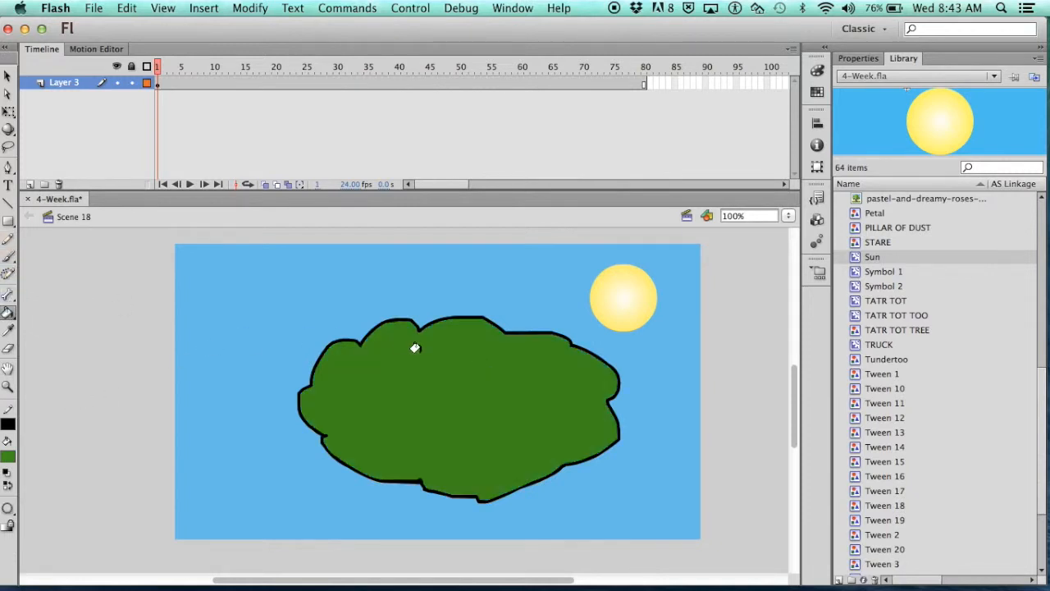
left_click(7, 256)
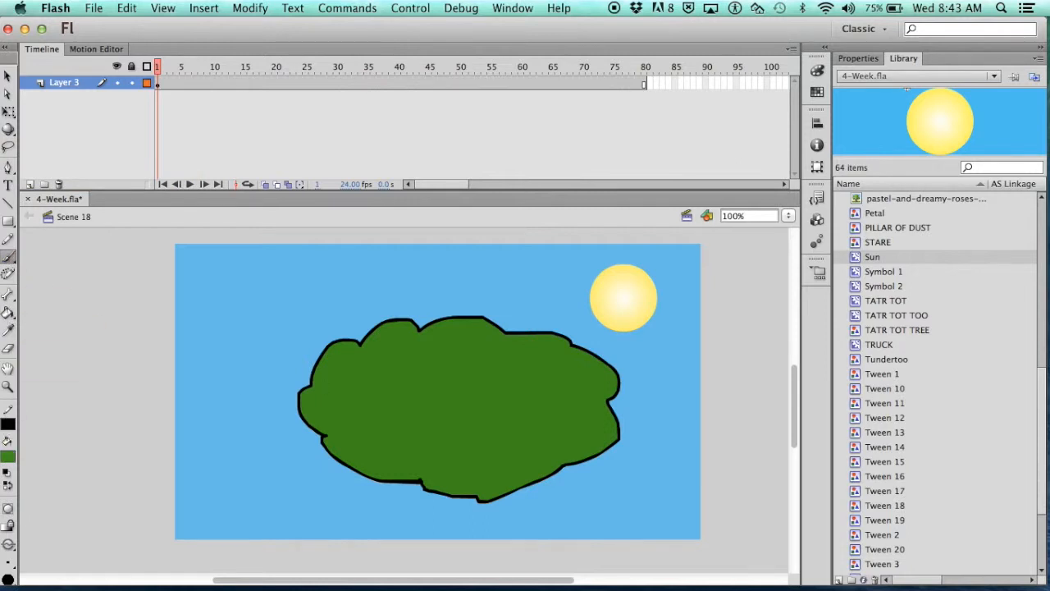
Select the whole bush, both outline and fill, and move it slightly down and to the left, away from the sun
left_click(7, 76)
scroll(369, 315, "up", 5)
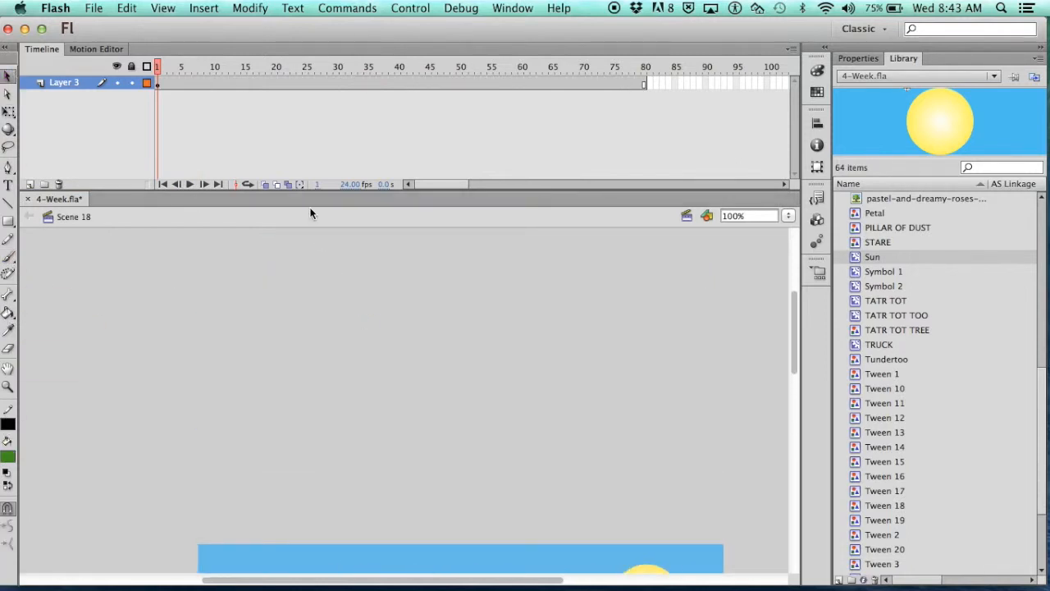
scroll(336, 378, "down", 5)
left_click(421, 261)
double_click(439, 259)
left_click_drag(454, 310, 399, 325)
scroll(412, 313, "up", 4)
left_click(674, 387)
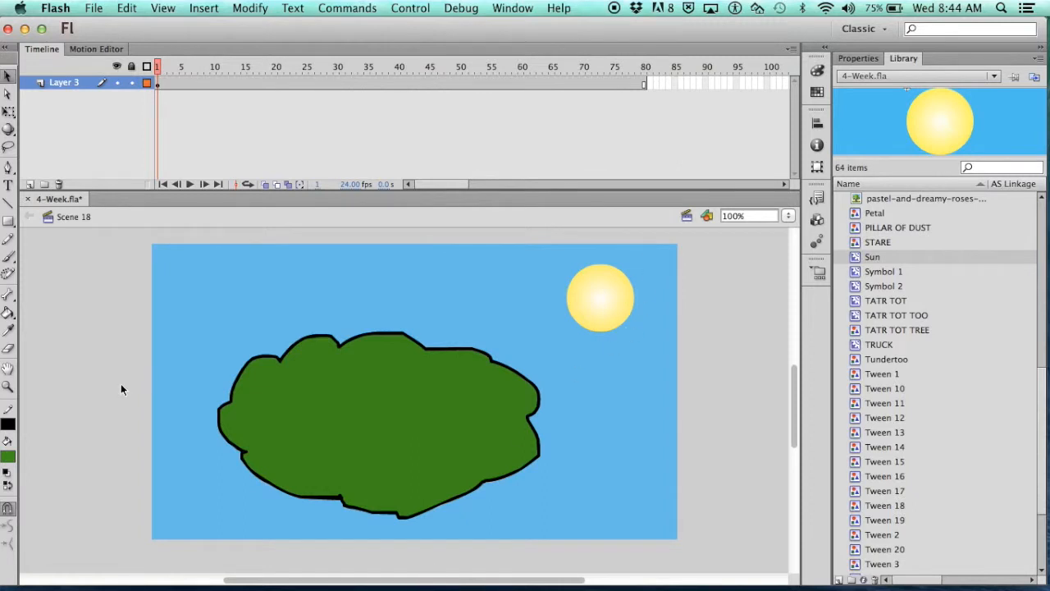
Choose a very dark green and brush a shading line just inside the bush's right and upper edges
left_click(12, 451)
left_click(71, 293)
left_click(10, 255)
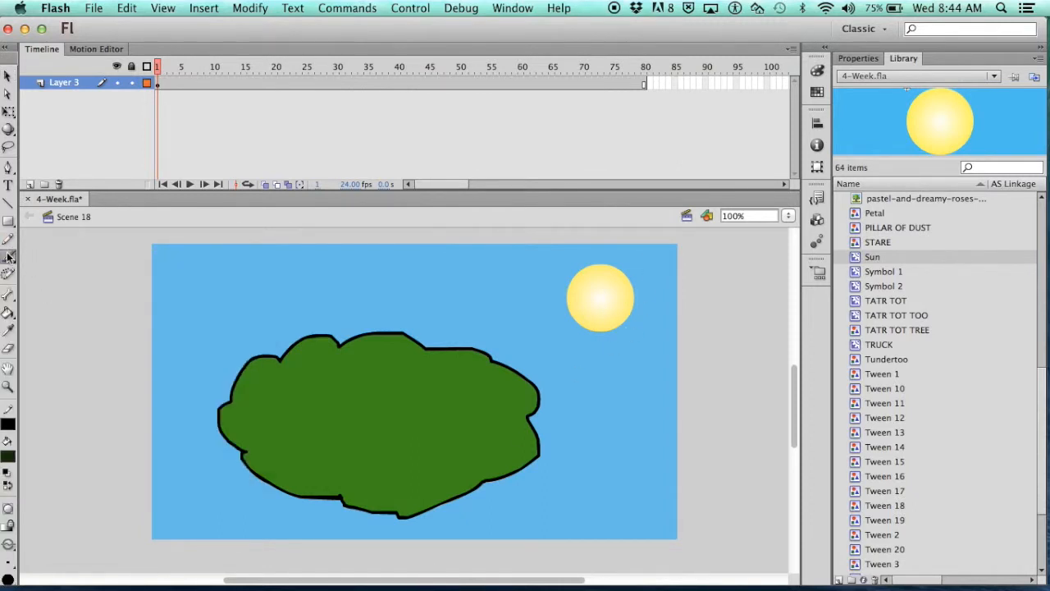
left_click(9, 455)
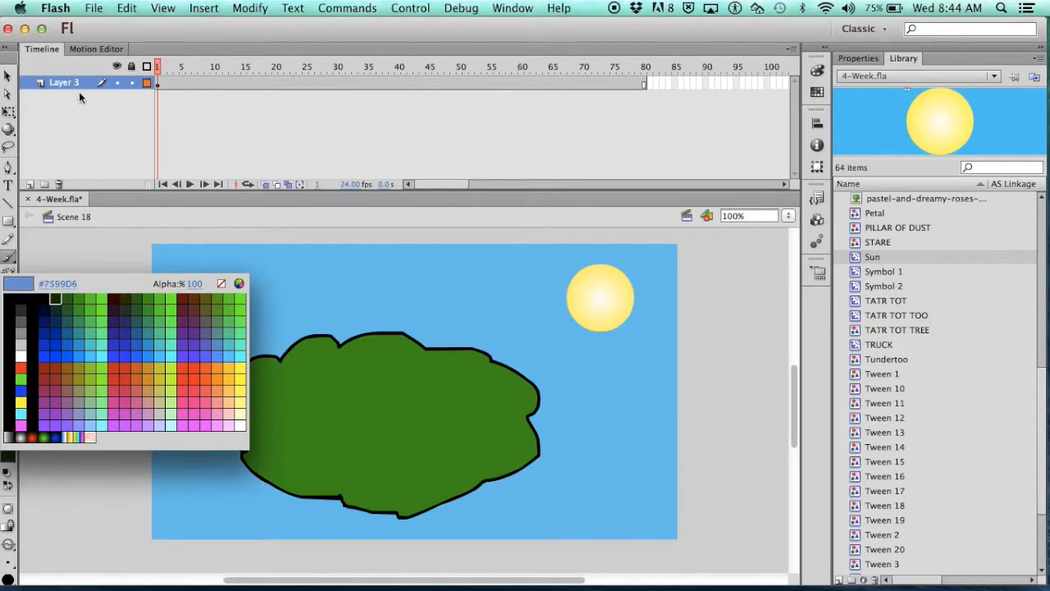
left_click(68, 289)
left_click(9, 461)
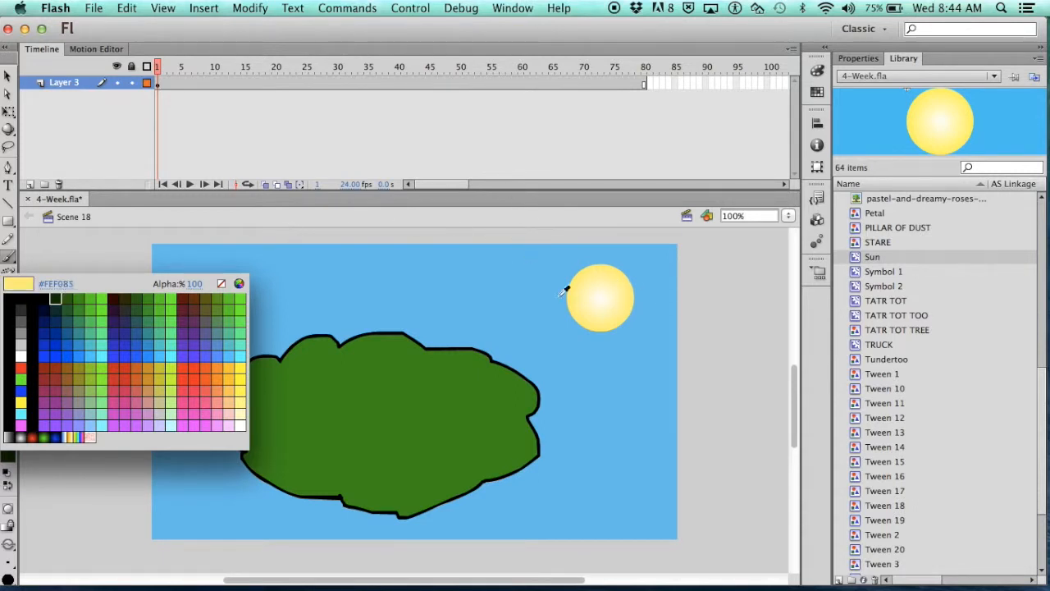
left_click(63, 291)
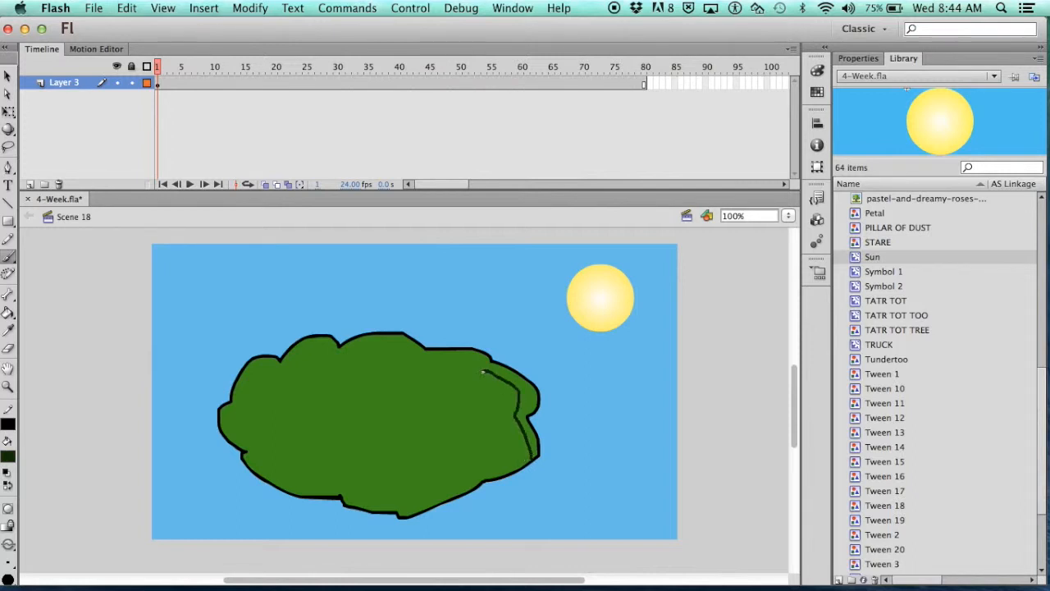
left_click_drag(459, 360, 346, 349)
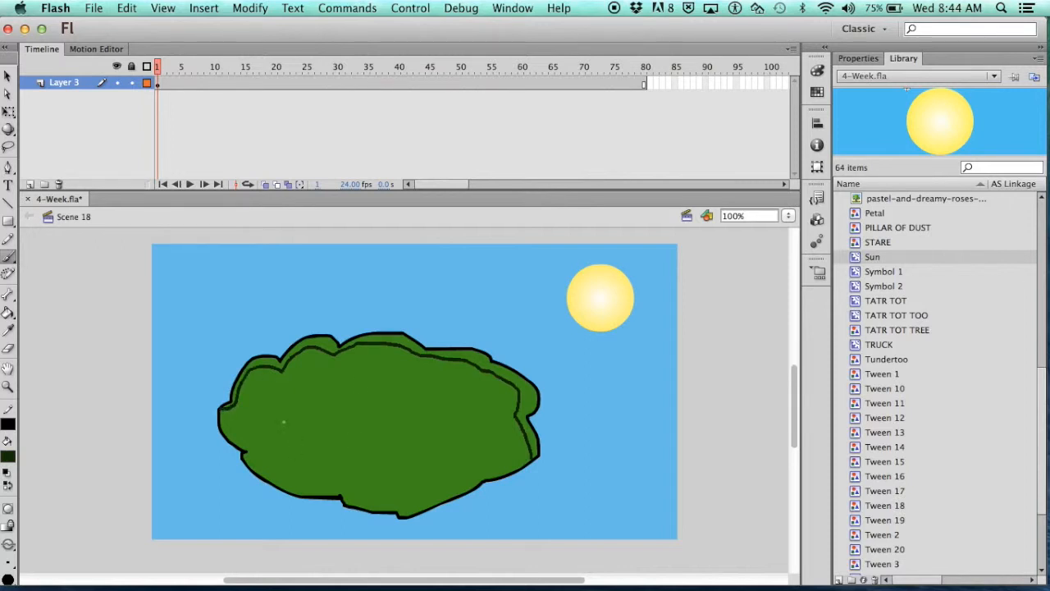
Try filling the bush's large inner area below the shading line with dark green, and undo that fill
left_click(7, 312)
left_click(414, 437)
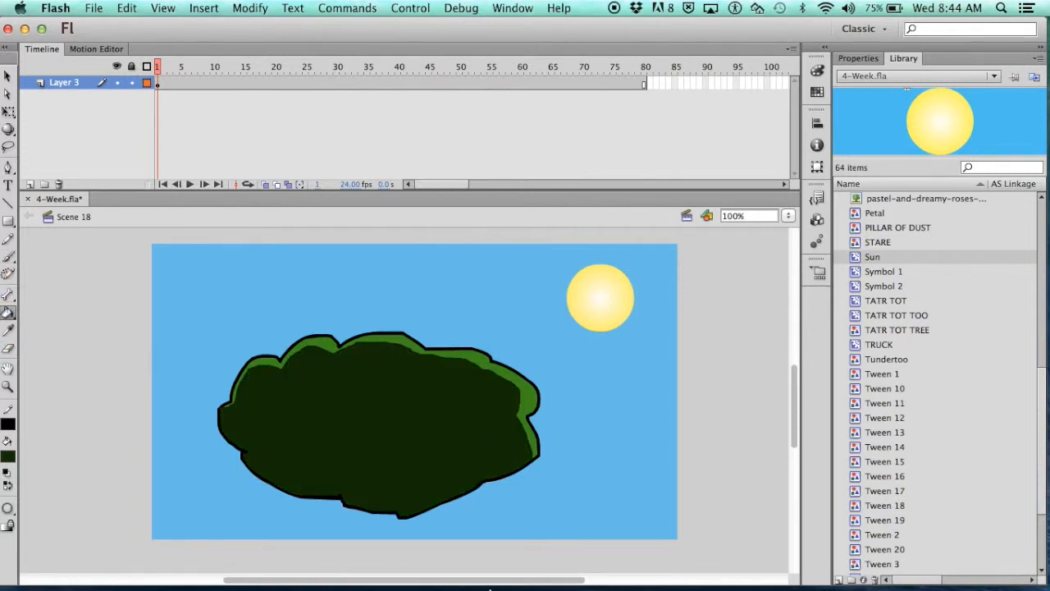
left_click(8, 75)
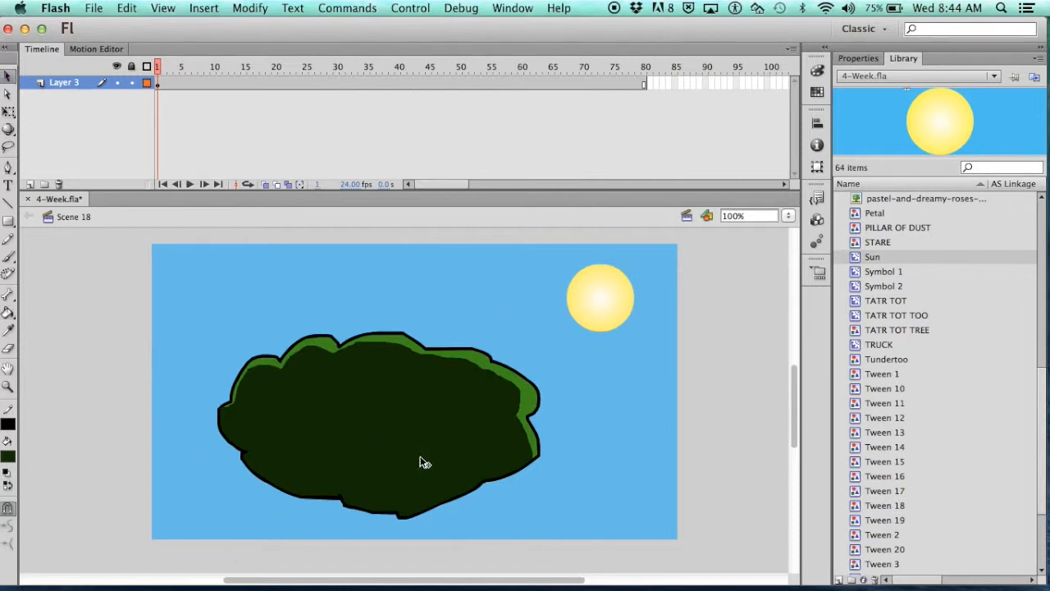
key("super+z")
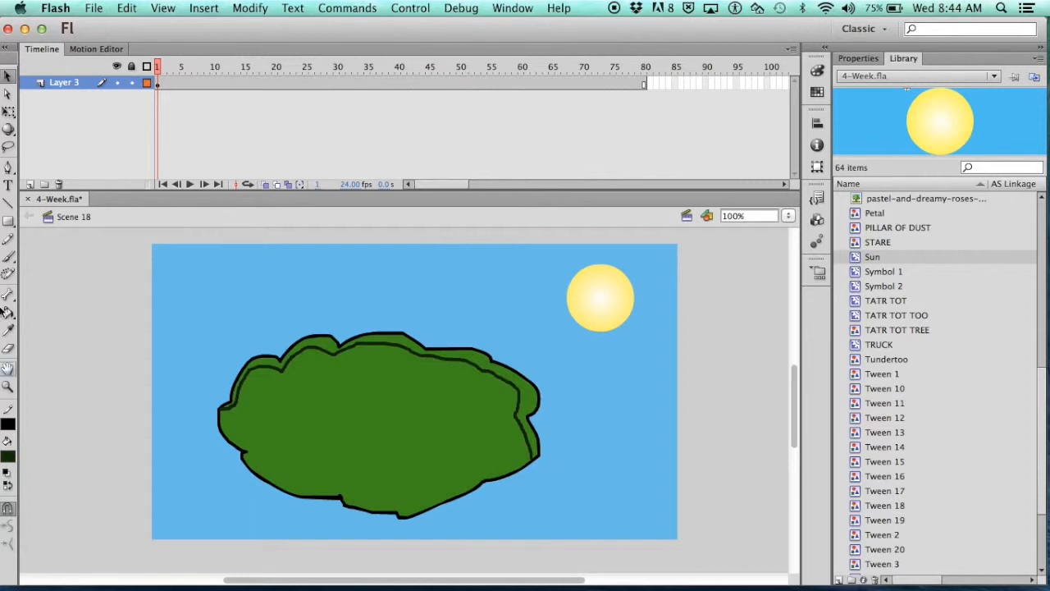
Fill the narrow rim between the shading line and the bush's upper outline with dark green
left_click(9, 313)
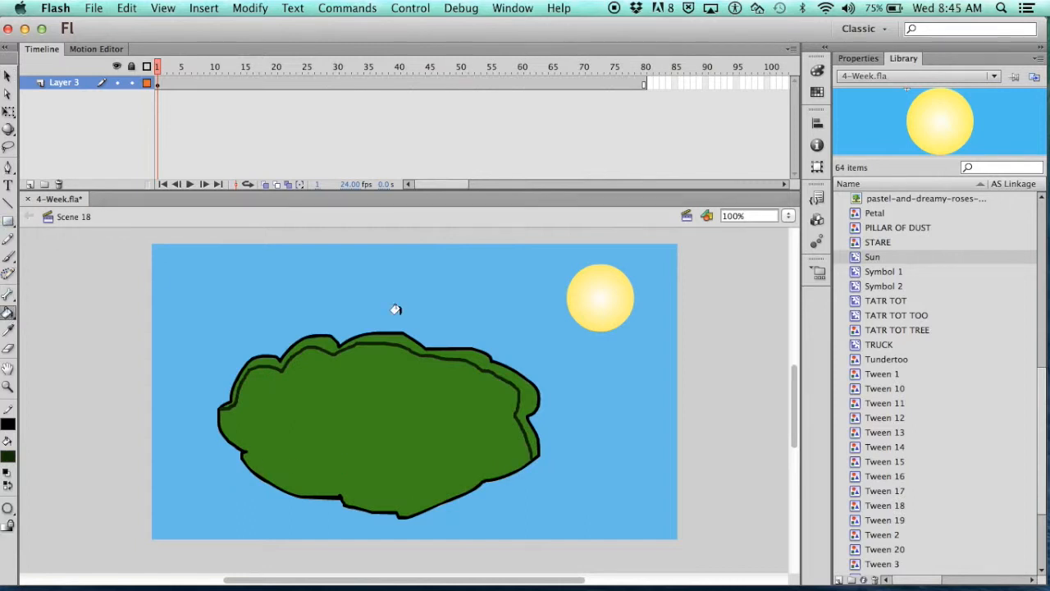
left_click(382, 338)
left_click(8, 75)
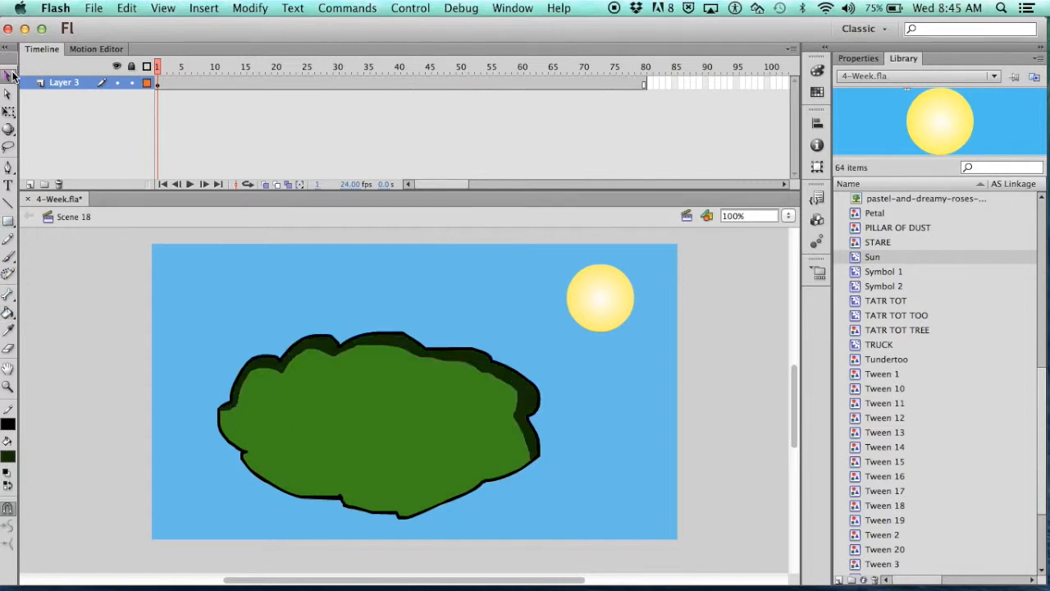
Move the sun to the stage's lower-left corner, on the side opposite the bush's dark rim
left_click_drag(614, 321, 238, 543)
scroll(372, 409, "down", 3)
scroll(373, 409, "down", 1)
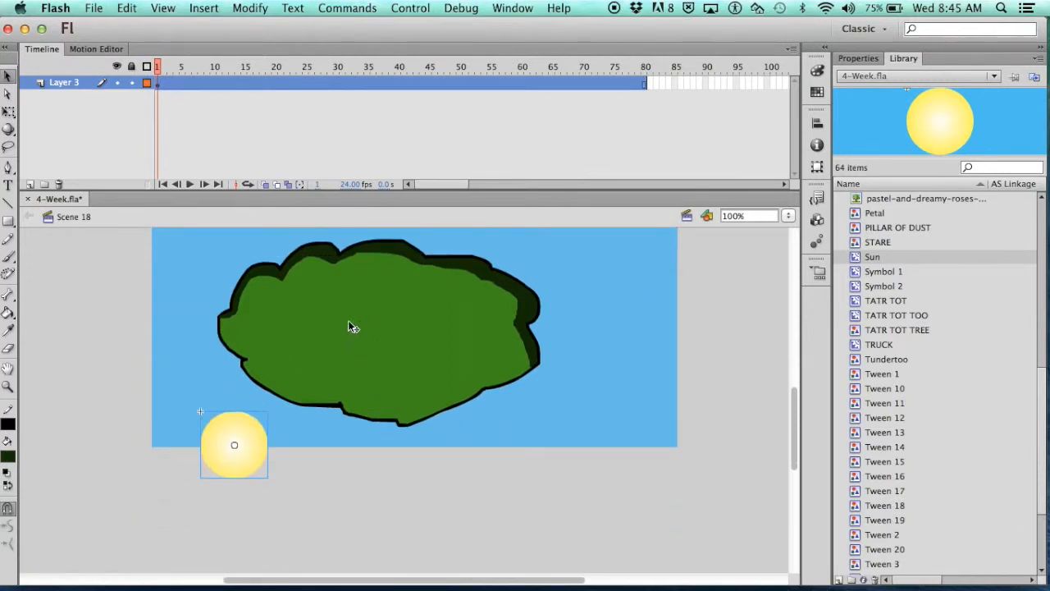
scroll(246, 310, "up", 3)
scroll(245, 309, "right", 1)
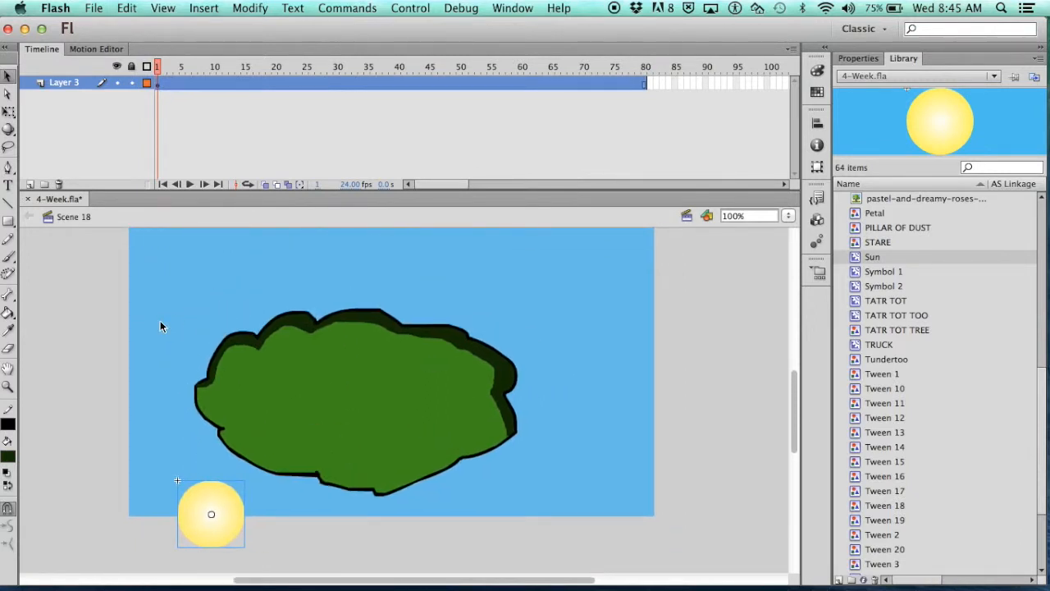
Delete the bush and the sun from the stage in Scene 18
left_click_drag(116, 256, 627, 543)
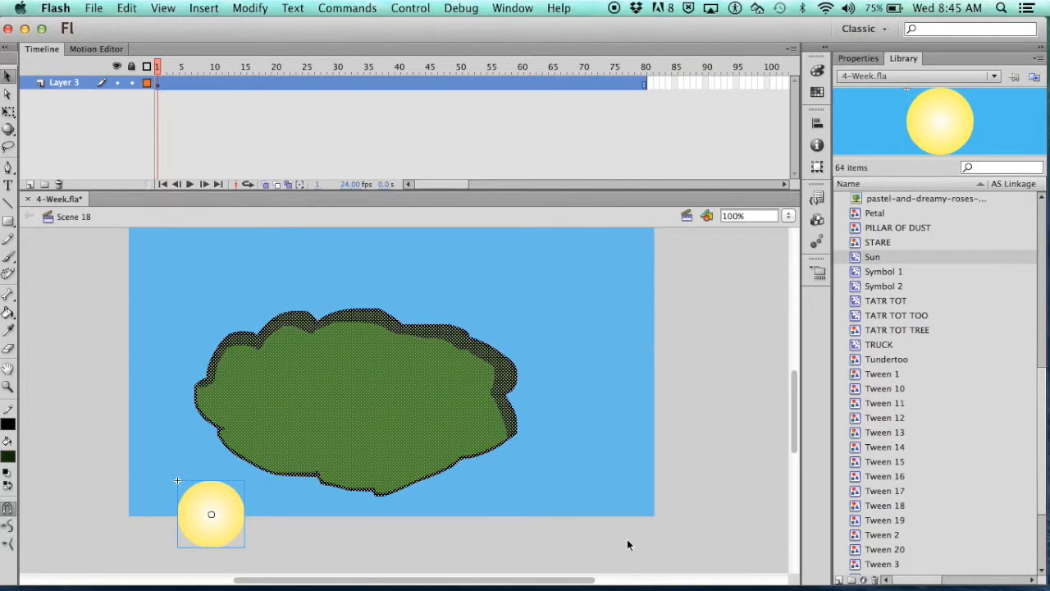
key("Delete")
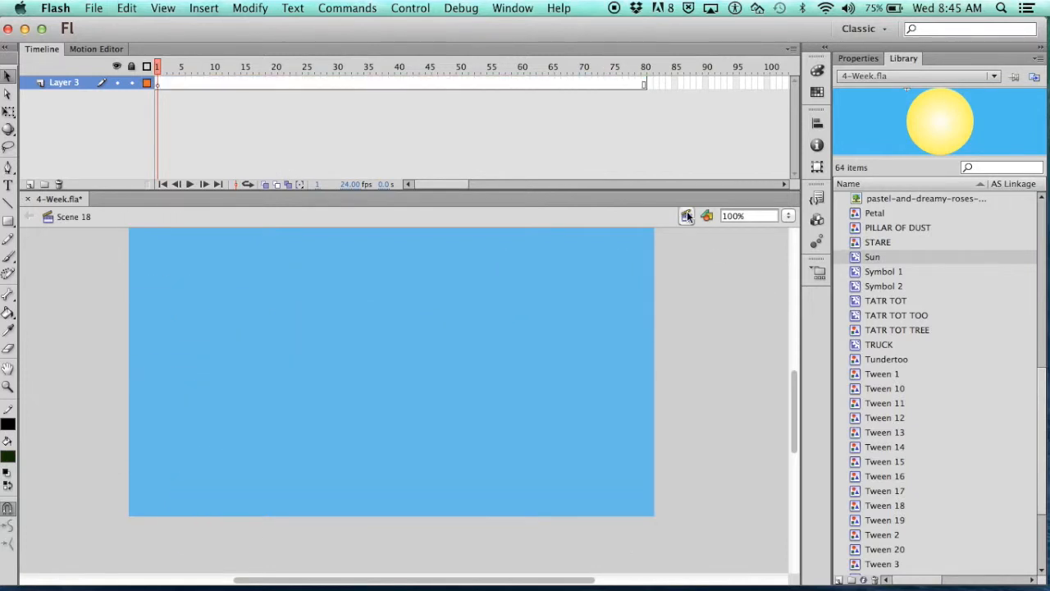
Open Scene 11 at frame 79 and examine the shading on the cloaked figure's hand and sleeve up close
left_click(687, 216)
left_click(717, 375)
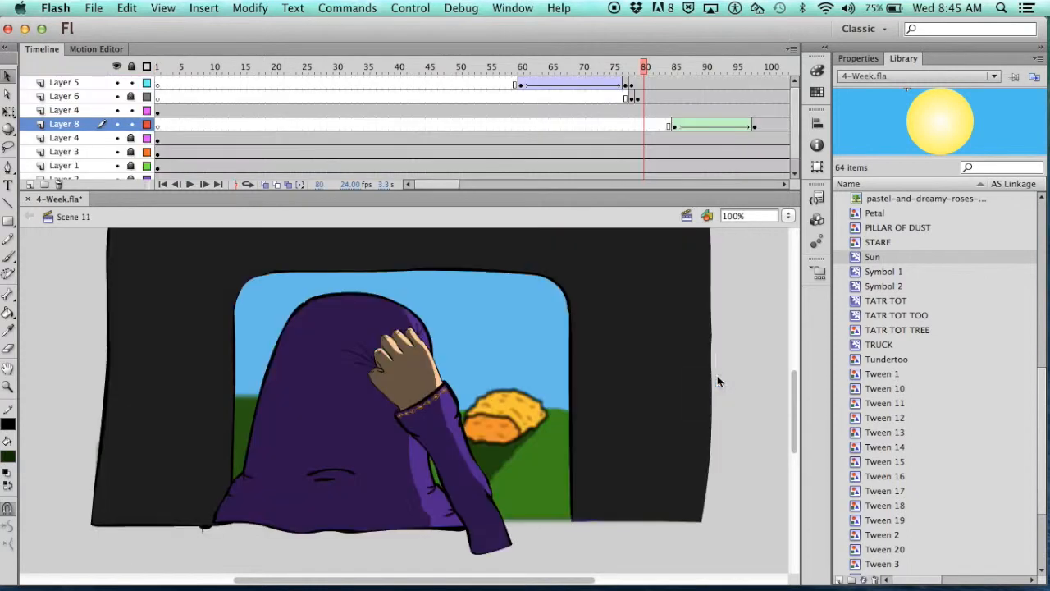
left_click_drag(656, 74, 636, 83)
key("super+equal")
key("super+equal")
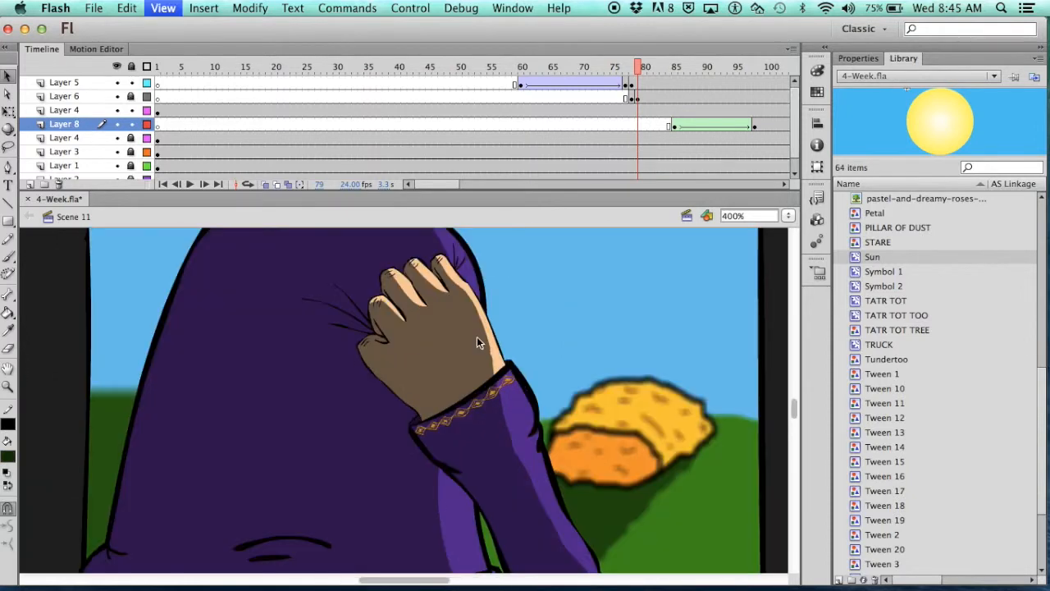
scroll(476, 342, "right", 3)
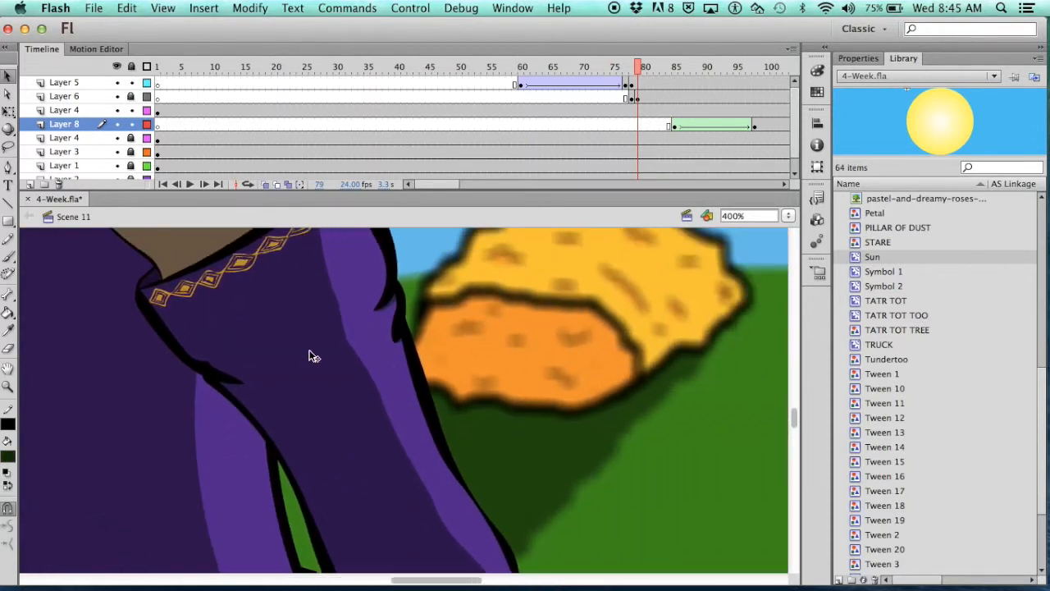
scroll(309, 355, "up", 5)
Go to frame 43 and examine the light edge along the cloak and the shadow cast by the orange object
left_click_drag(280, 70, 417, 92)
scroll(380, 346, "down", 8)
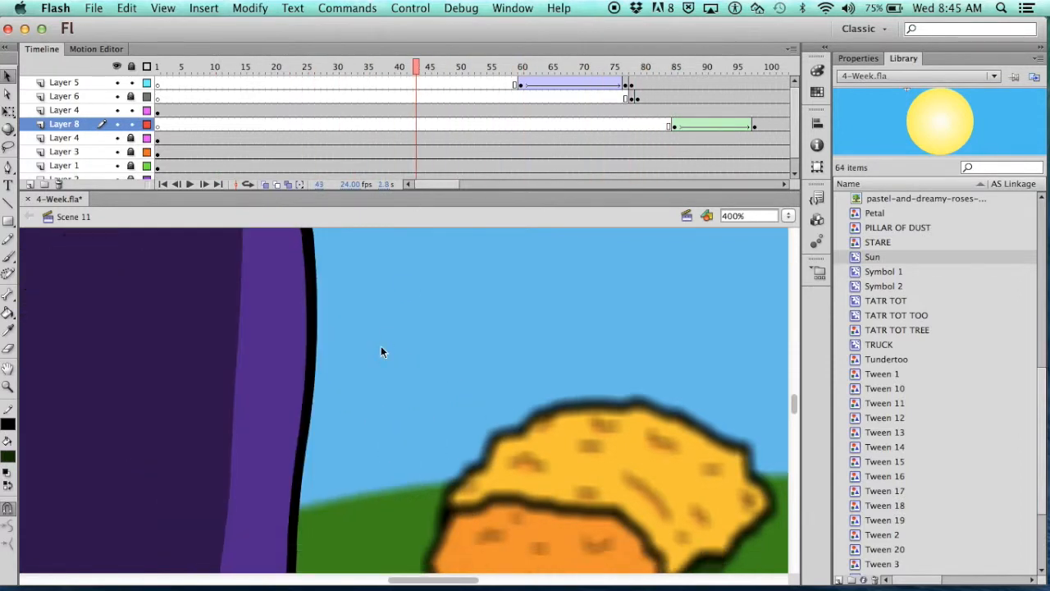
scroll(373, 344, "right", 2)
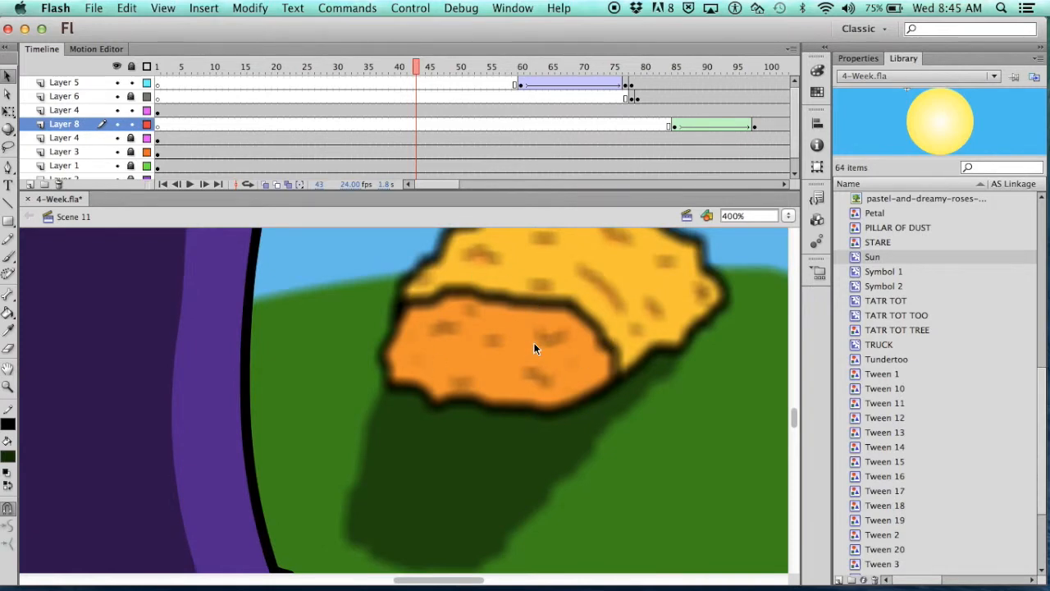
scroll(328, 361, "down", 10)
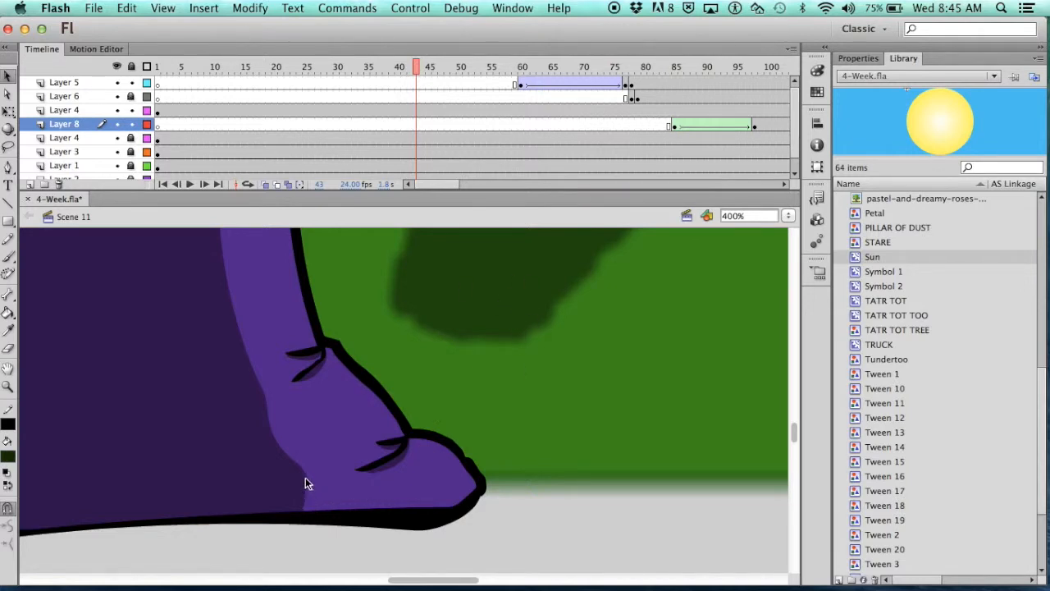
scroll(232, 326, "up", 5)
scroll(232, 326, "up", 10)
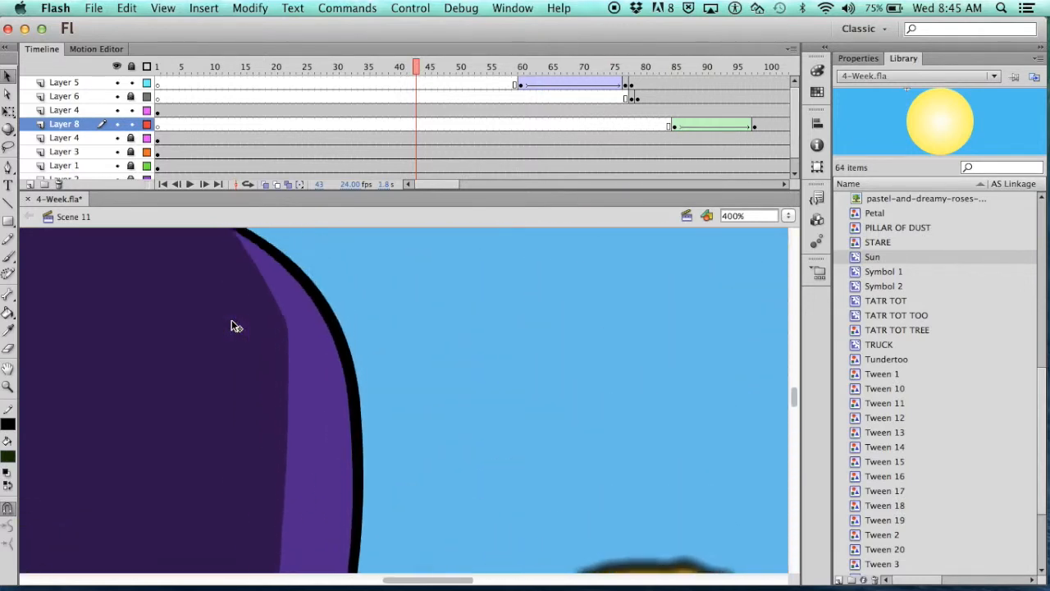
scroll(410, 468, "down", 20)
scroll(415, 469, "up", 10)
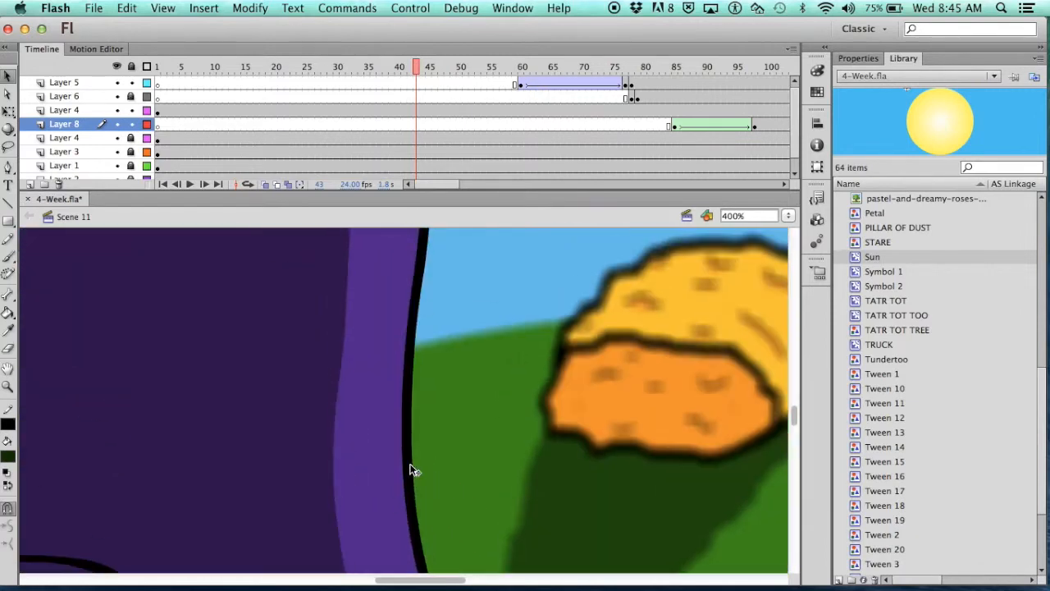
scroll(412, 469, "down", 2)
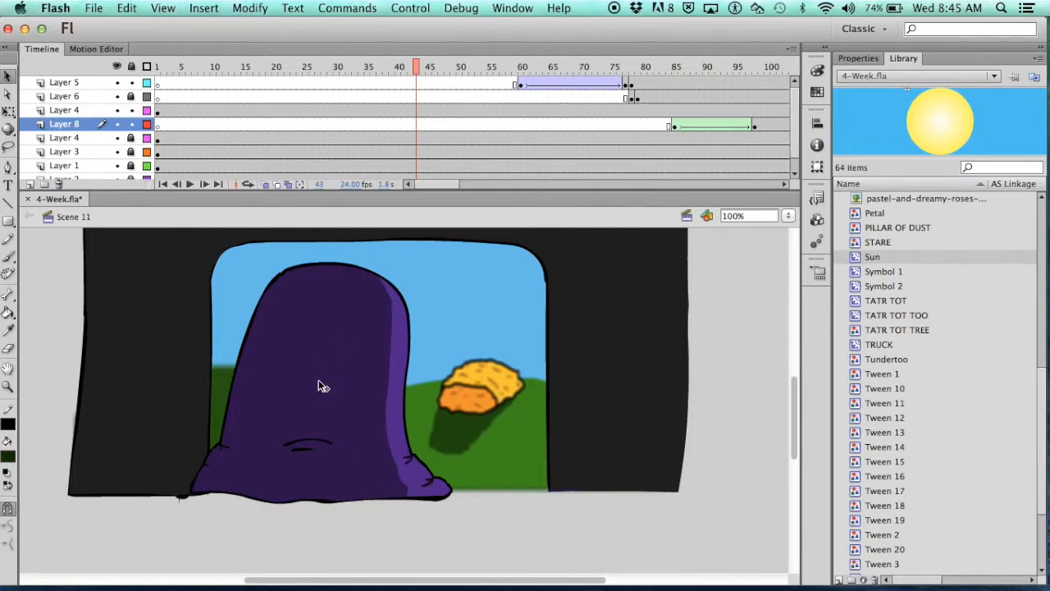
Examine the small shadows under the fold lines at the cloak's lower hem at 800% zoom
scroll(325, 487, "up", 1)
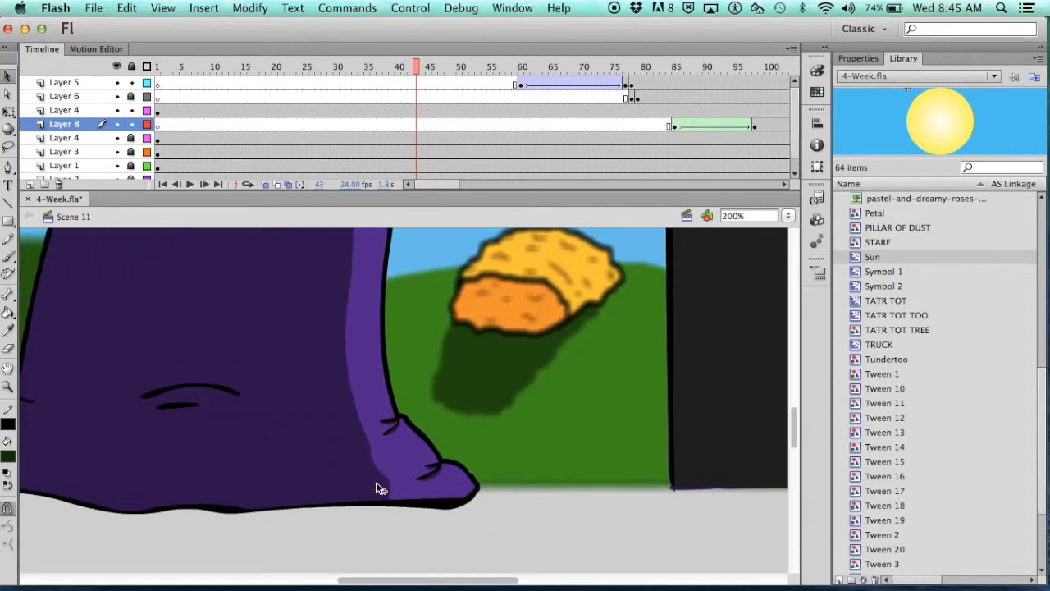
key("super+equal")
scroll(376, 483, "down", 2)
key("super+equal")
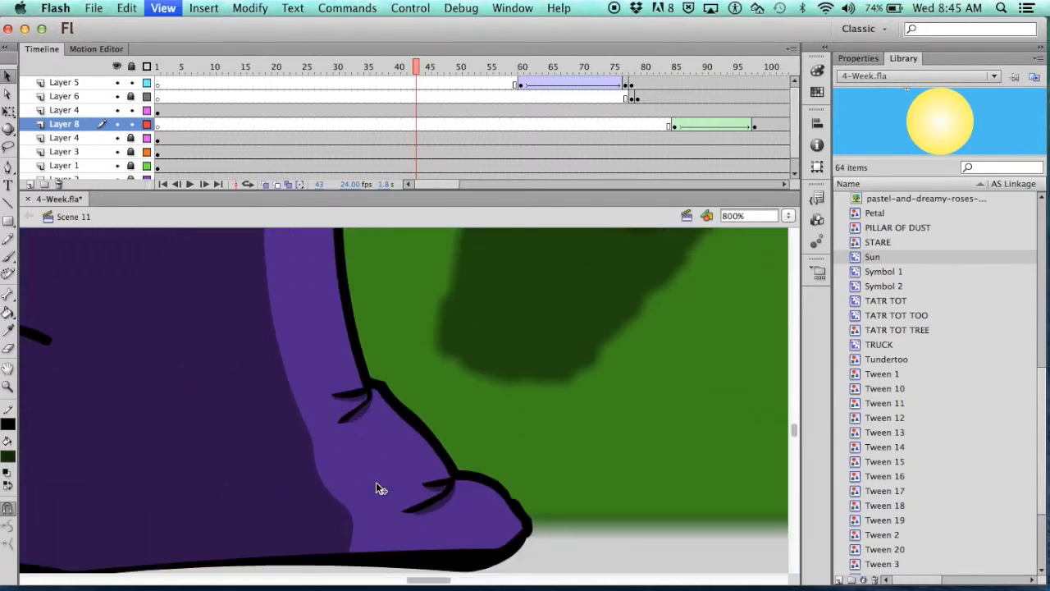
scroll(376, 483, "down", 3)
scroll(376, 483, "right", 1)
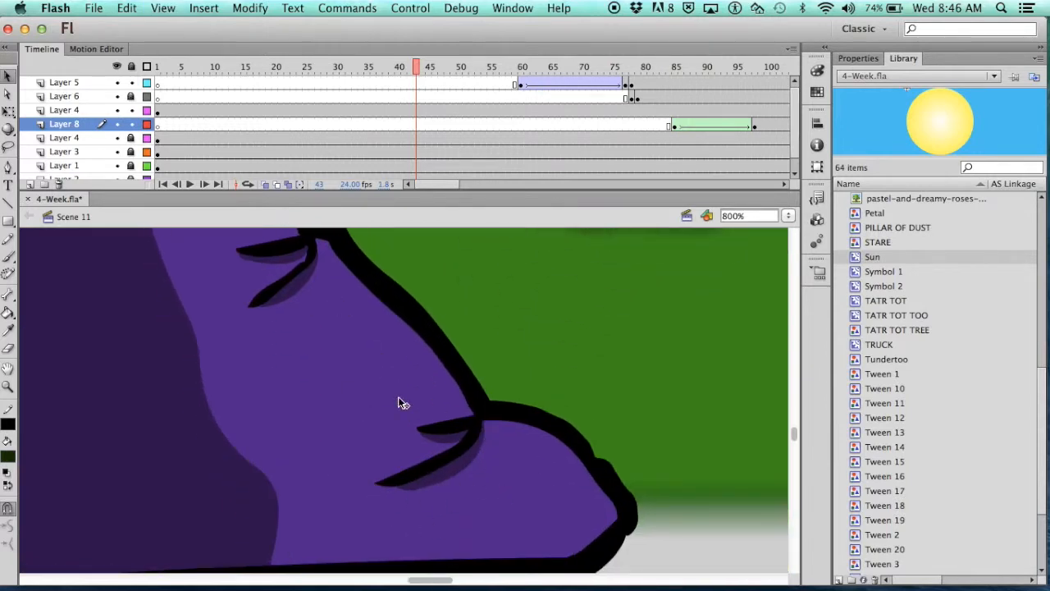
Go to frame 76 and examine the shading beneath the sleeve's fold lines up close
key("super+minus")
left_click_drag(482, 71, 619, 73)
scroll(534, 328, "up", 5)
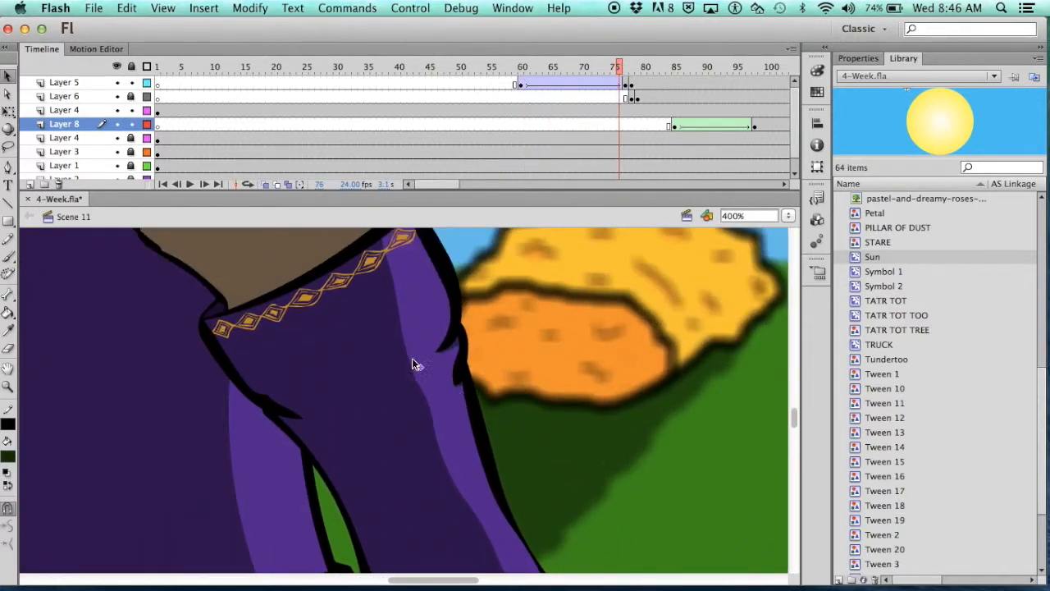
key("super+equal")
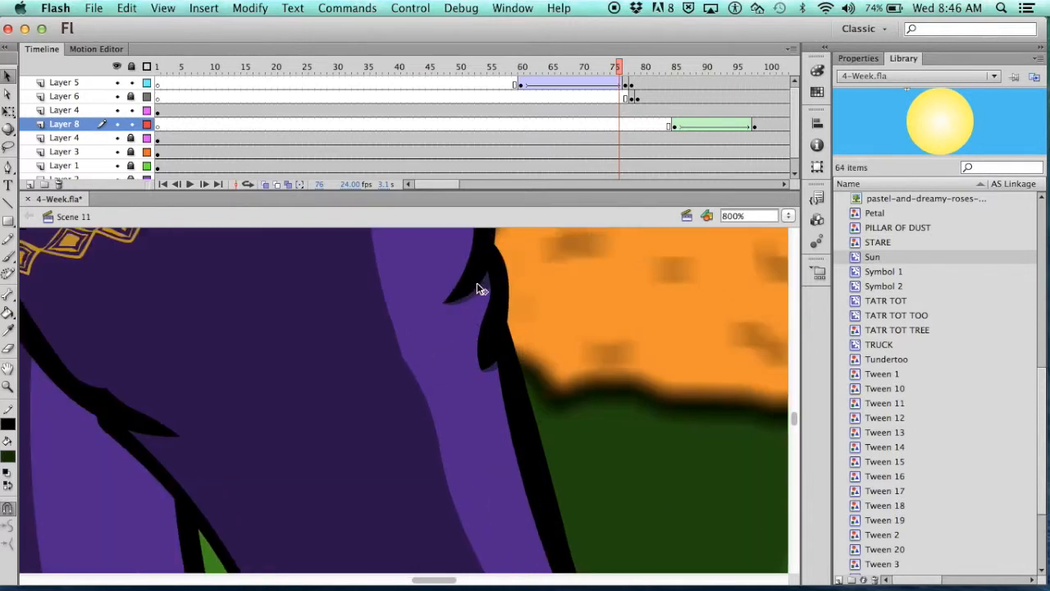
Examine the highlights and shadows on the figure's fingers and the back of the hand
scroll(476, 320, "up", 3)
scroll(478, 327, "up", 5)
scroll(478, 327, "left", 2)
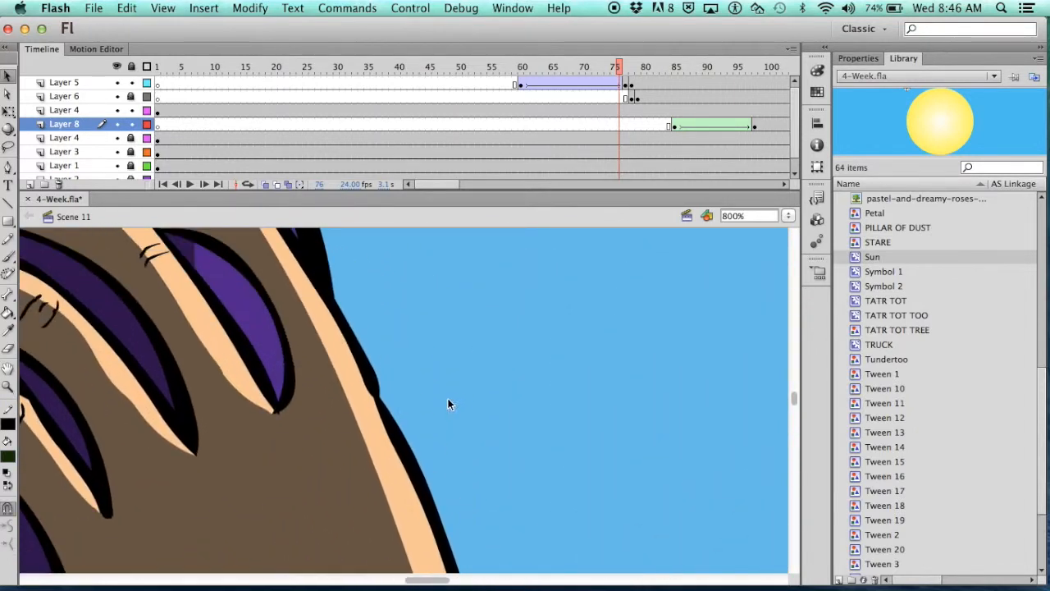
scroll(379, 375, "up", 2)
scroll(379, 375, "left", 4)
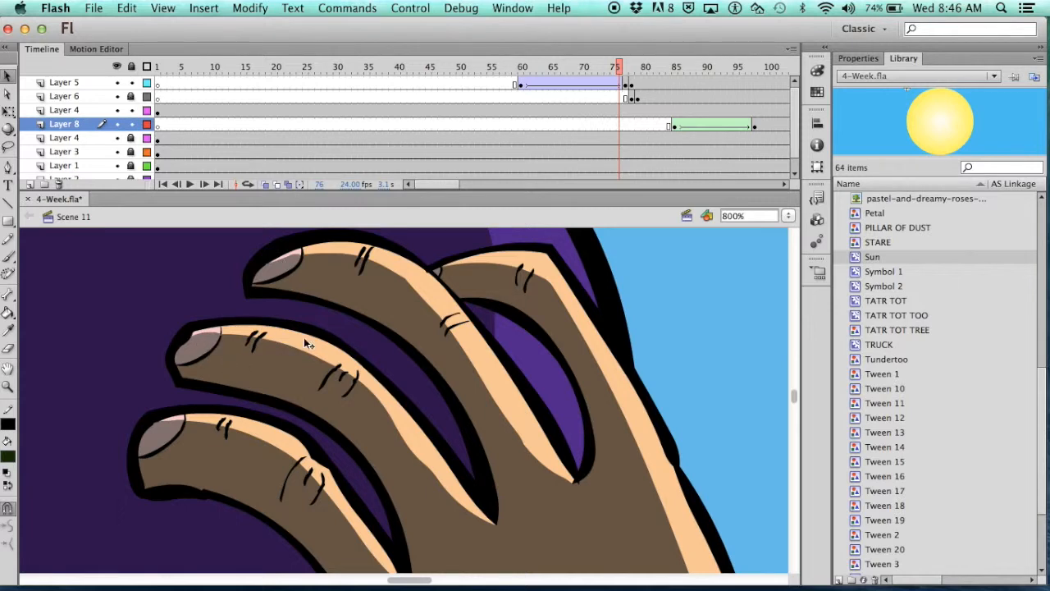
scroll(423, 492, "down", 3)
scroll(423, 492, "right", 2)
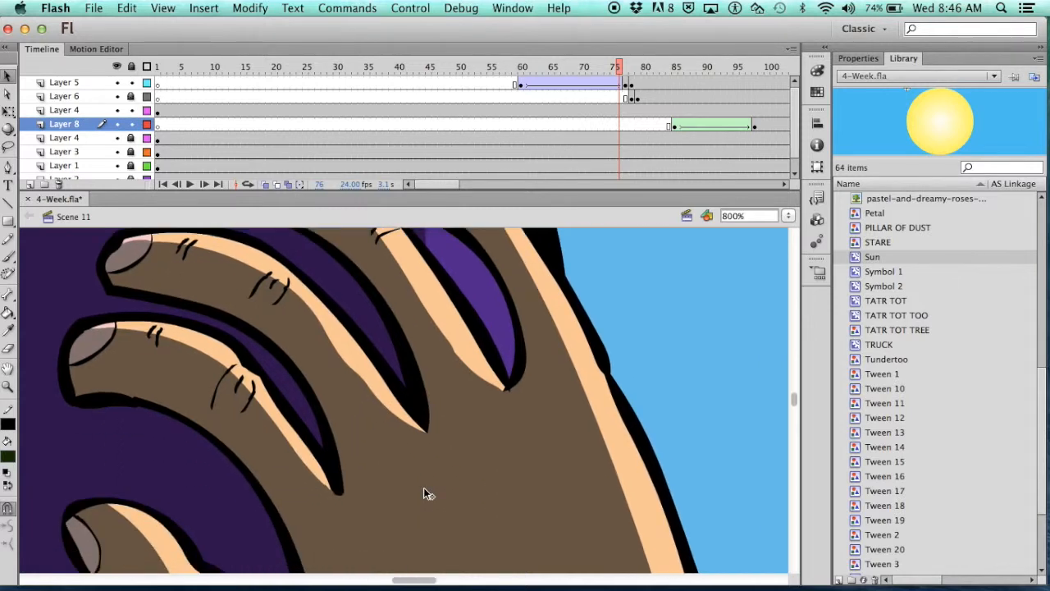
View the whole scene at 100% zoom and compare its lighting at frame 91
key("super+minus")
key("super+minus")
scroll(423, 491, "down", 4)
scroll(423, 491, "right", 1)
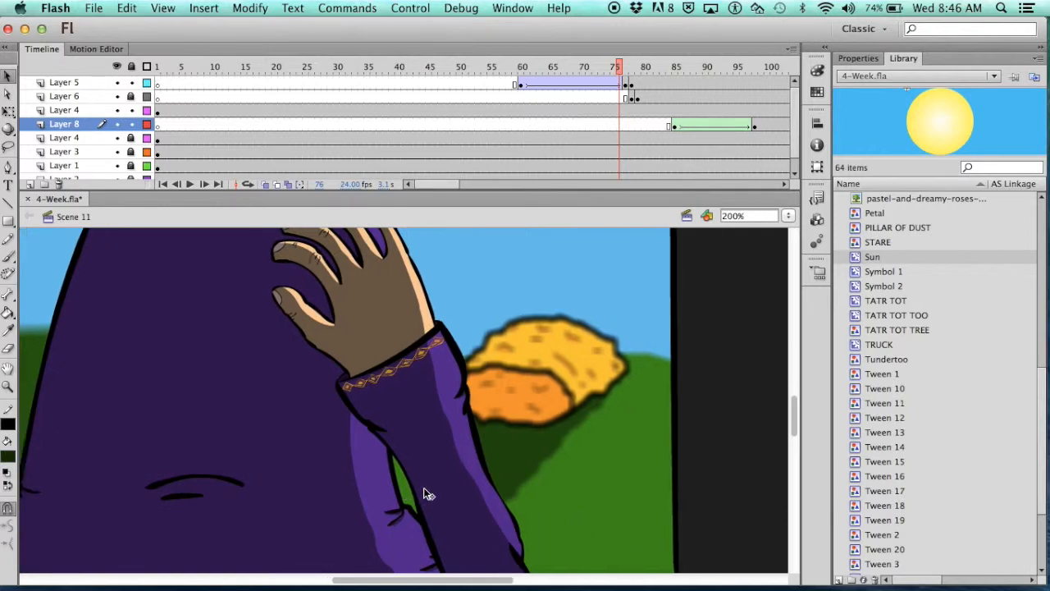
scroll(427, 493, "up", 2)
key("super+minus")
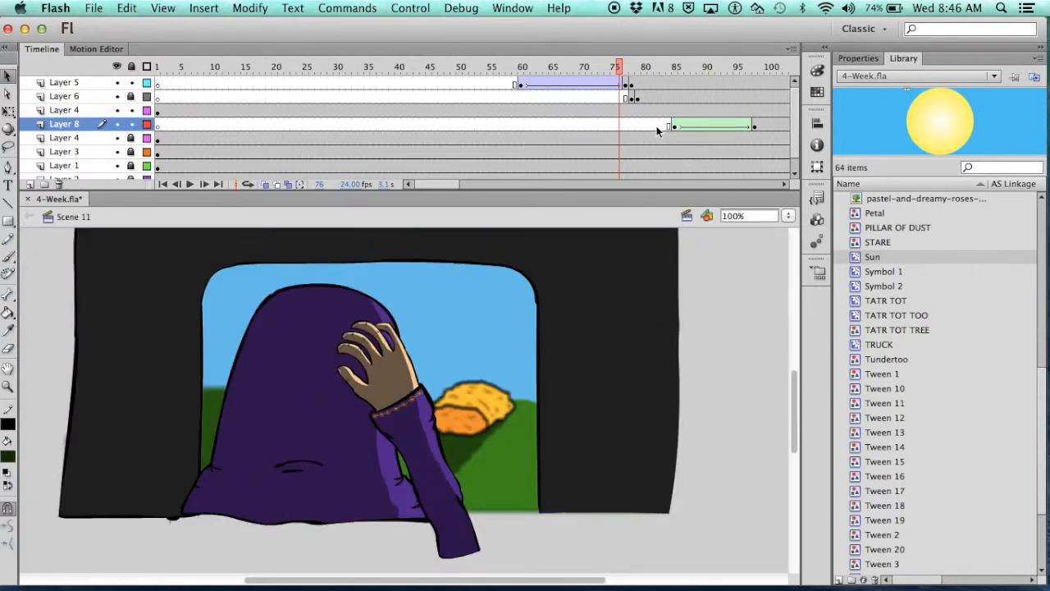
left_click_drag(621, 71, 710, 82)
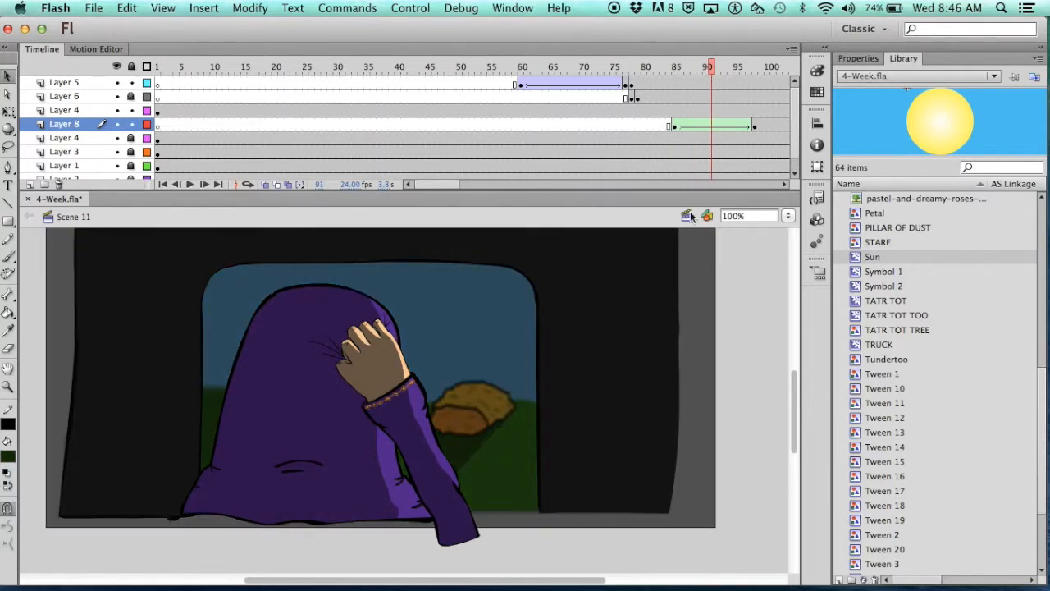
Return to Scene 18 and brush a closed black outline with a curved left side and a pointed upper-right corner
left_click(687, 217)
left_click(718, 482)
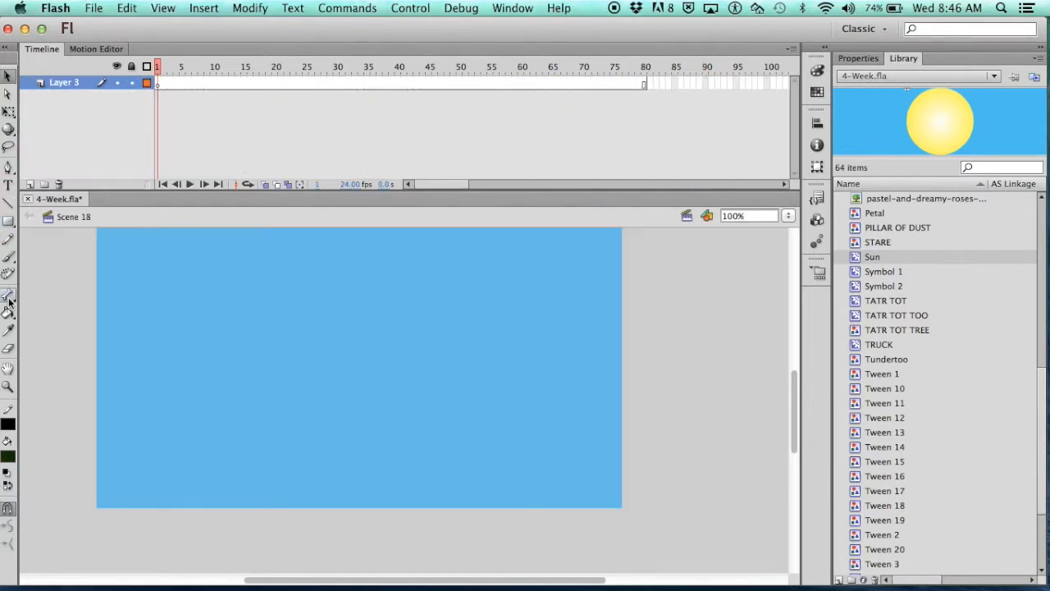
left_click(8, 258)
left_click(7, 456)
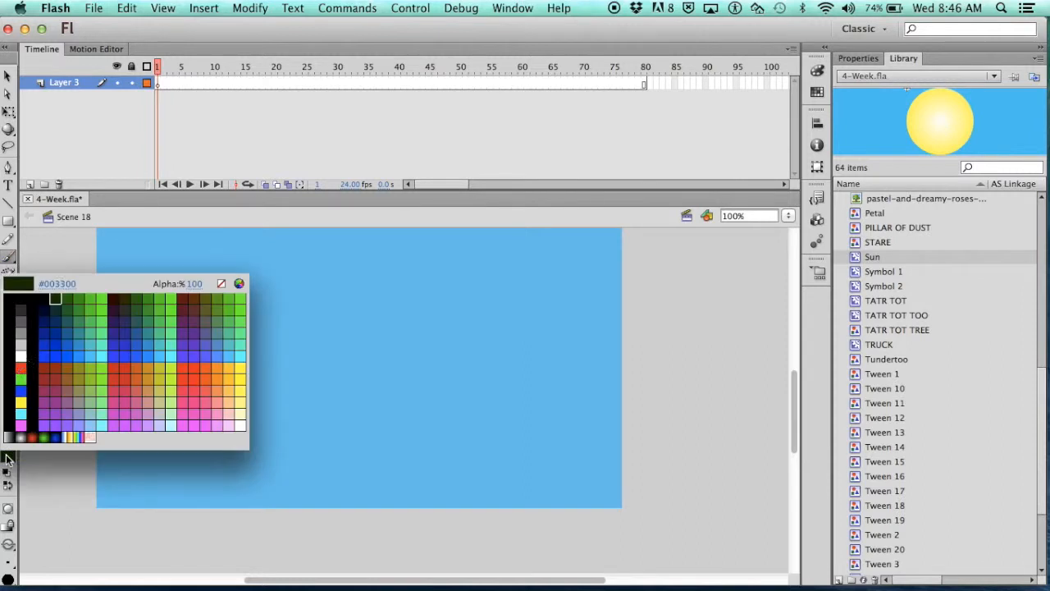
left_click(31, 297)
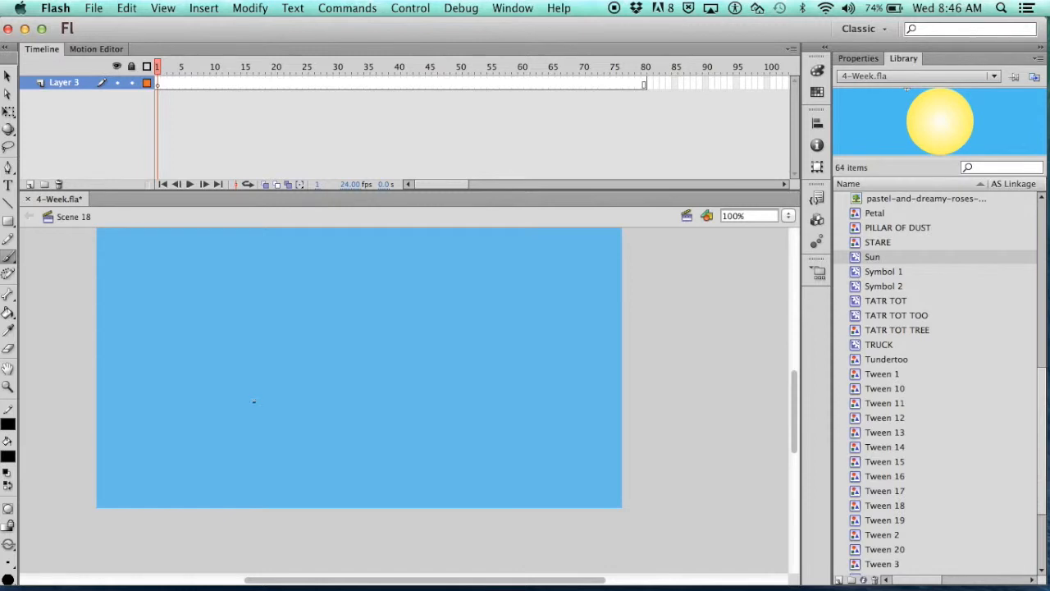
mouse_move(253, 399)
left_mouse_down()
mouse_move(272, 348)
mouse_move(299, 333)
mouse_move(453, 305)
mouse_move(468, 417)
mouse_move(254, 399)
left_mouse_up()
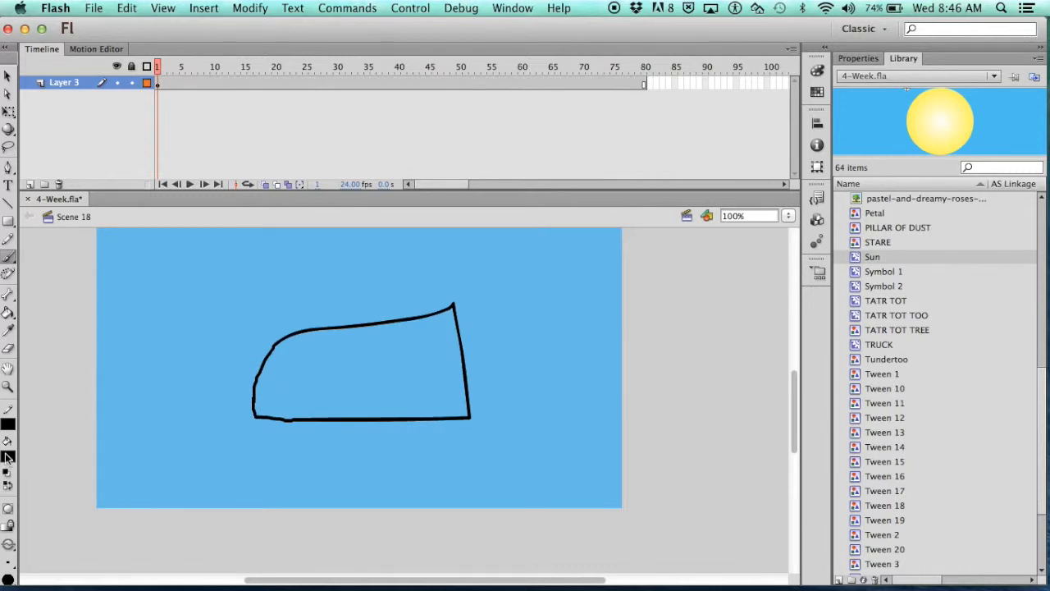
Fill the inside of the black outline with teal
left_click(7, 457)
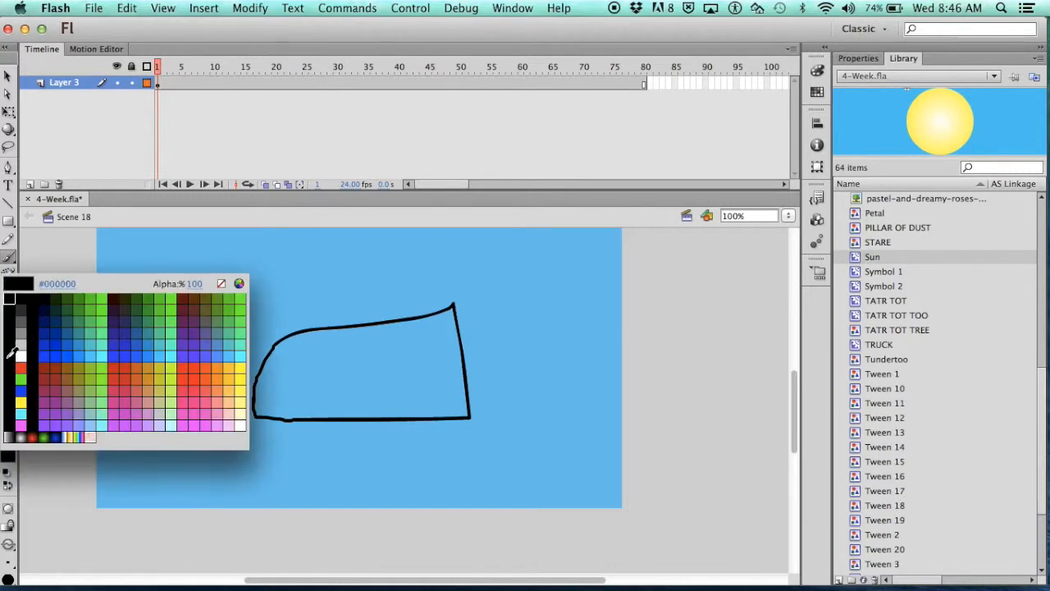
left_click(87, 323)
left_click(7, 313)
left_click(309, 391)
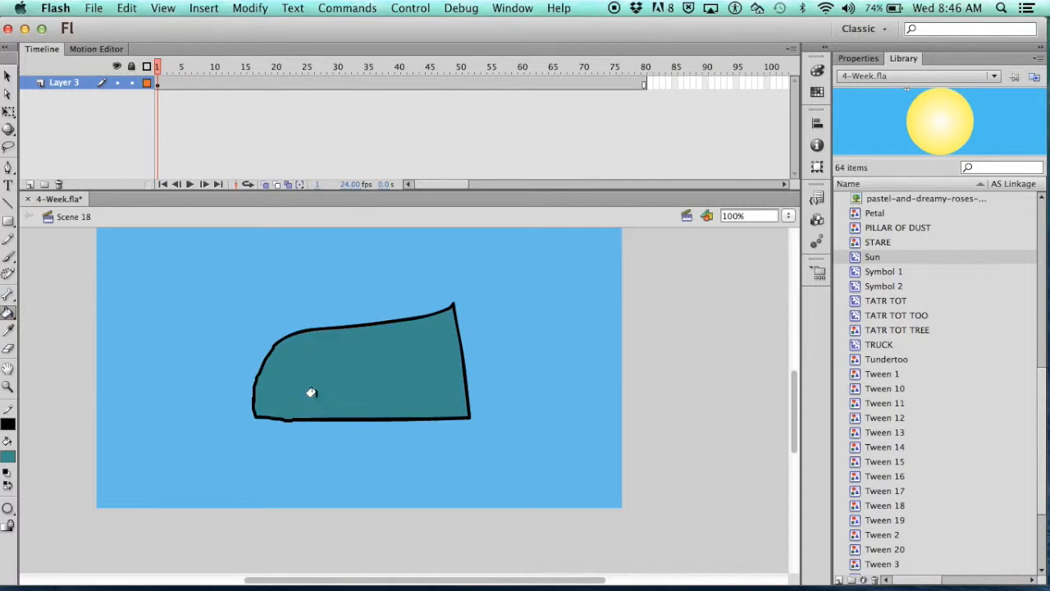
Convert the teal shape with its black outline to a Movie Clip symbol named Object
left_click(7, 76)
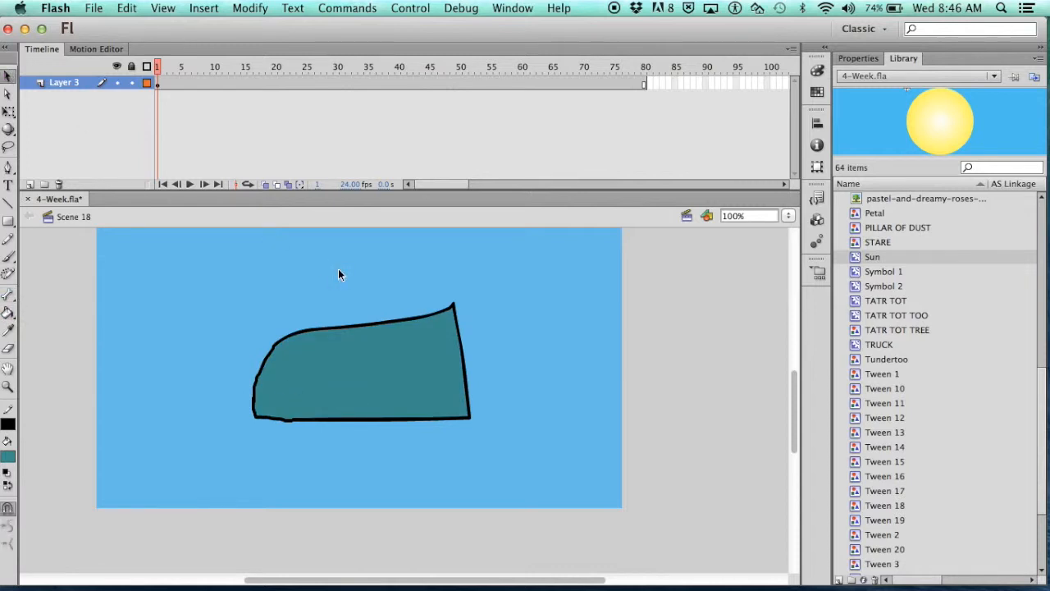
left_click(426, 361)
double_click(461, 361)
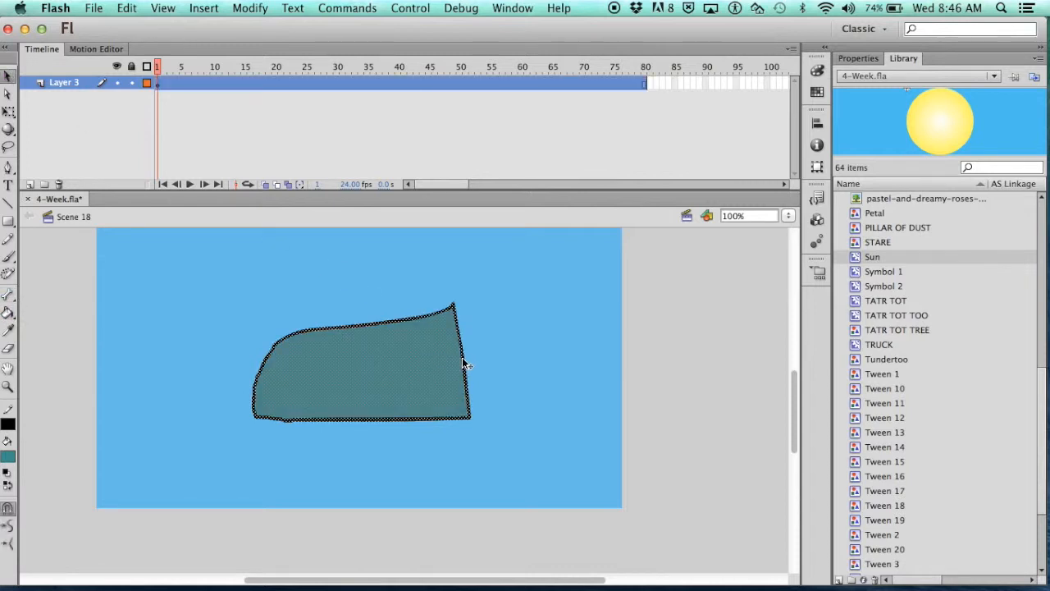
right_click(370, 353)
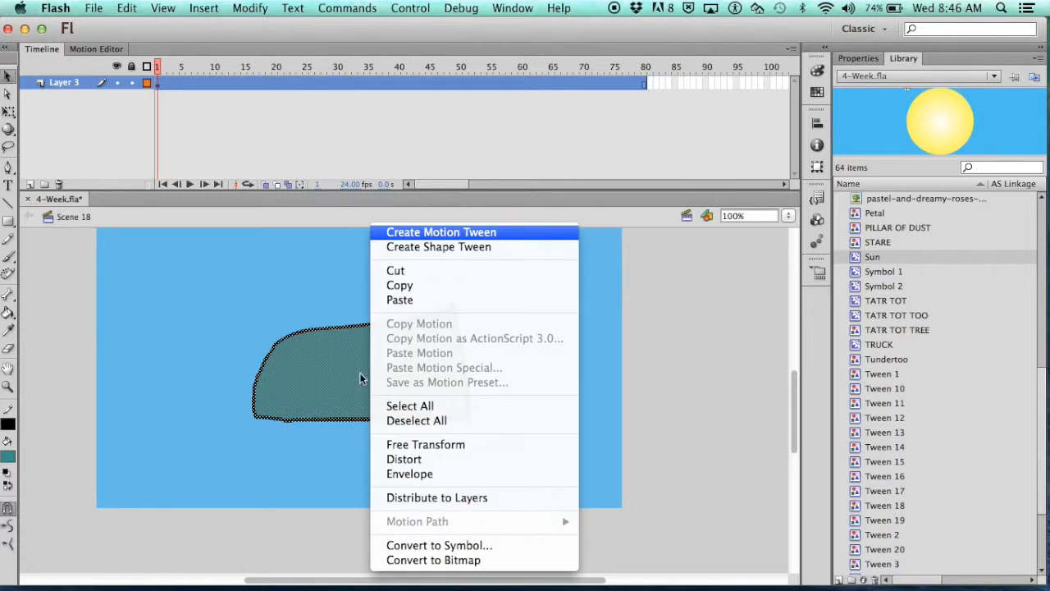
left_click(405, 539)
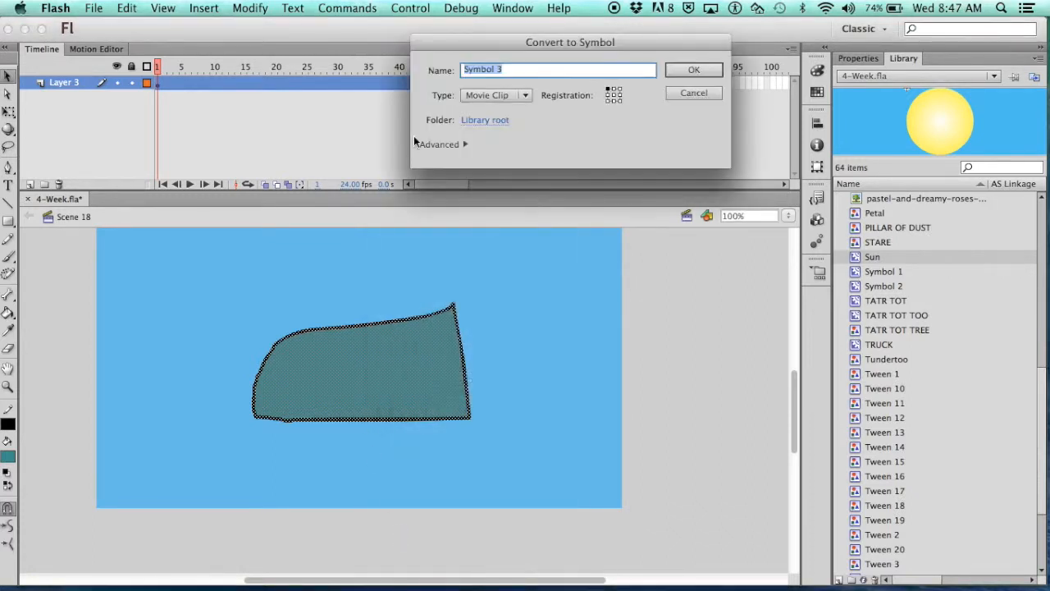
left_click(523, 92)
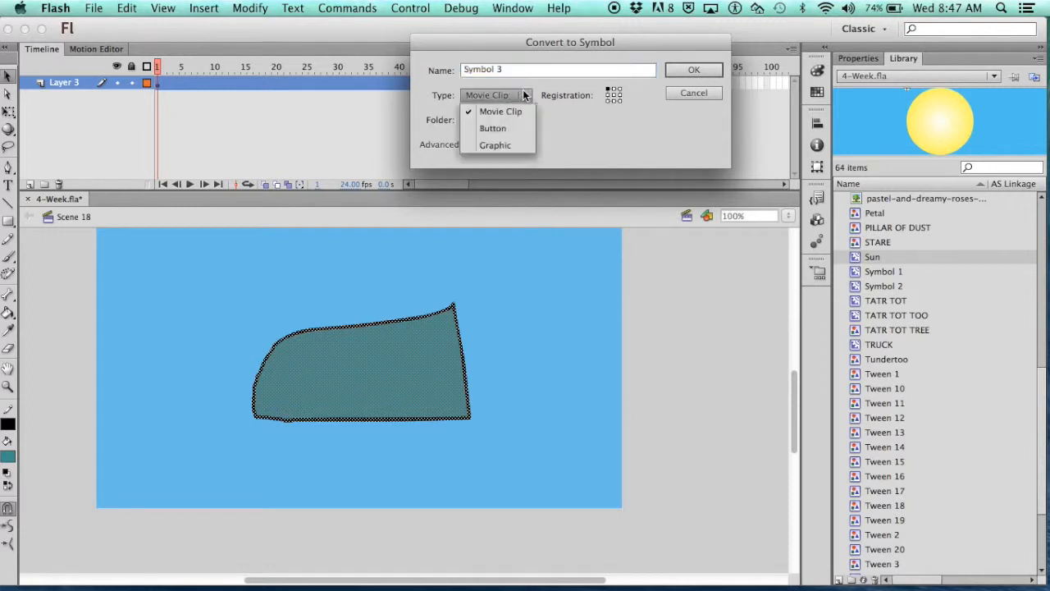
left_click(504, 142)
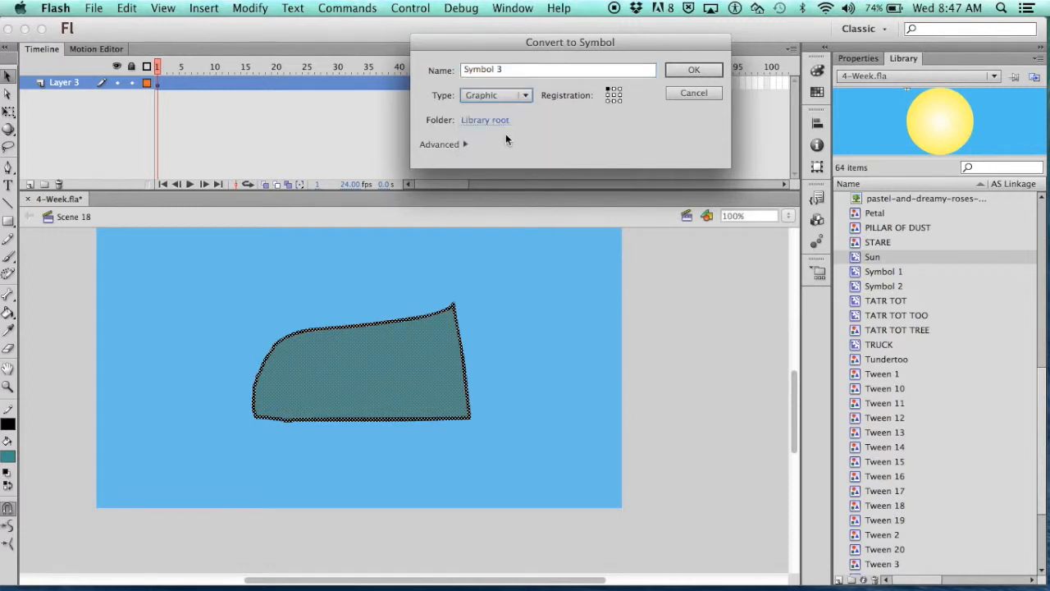
left_click(530, 97)
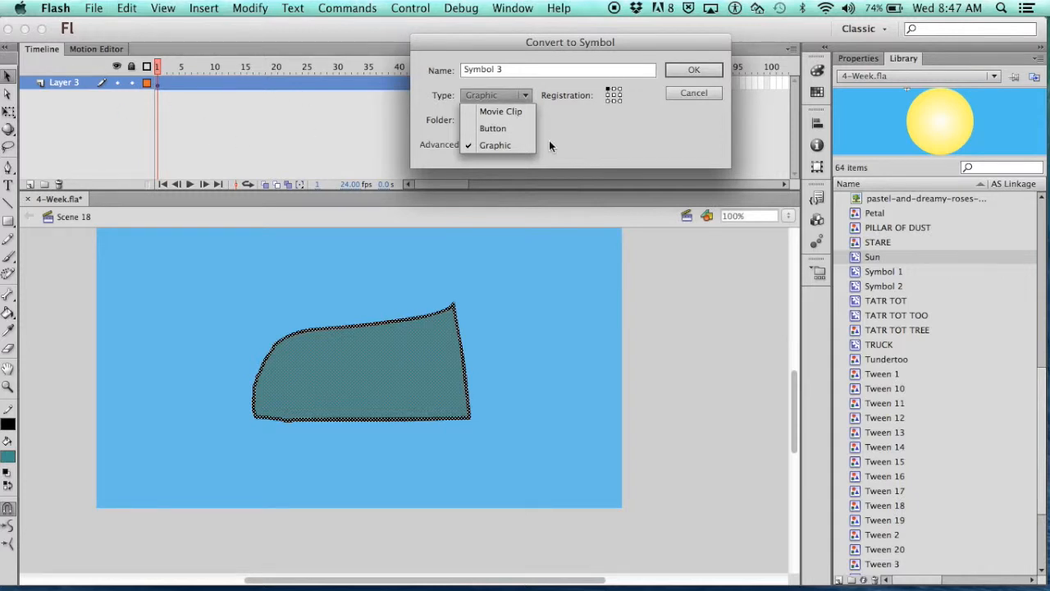
left_click(490, 113)
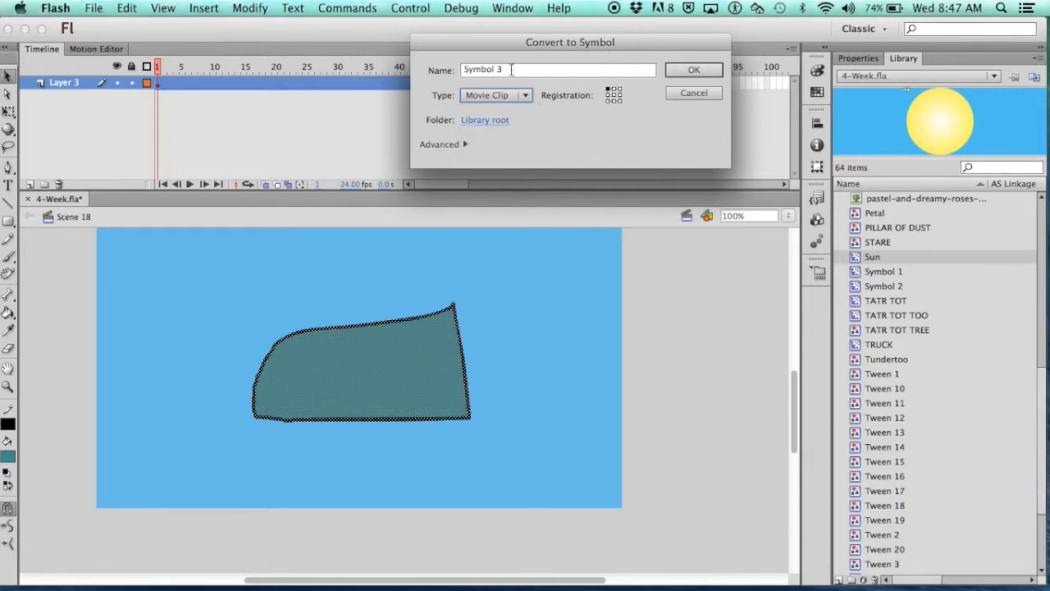
left_click_drag(514, 69, 369, 44)
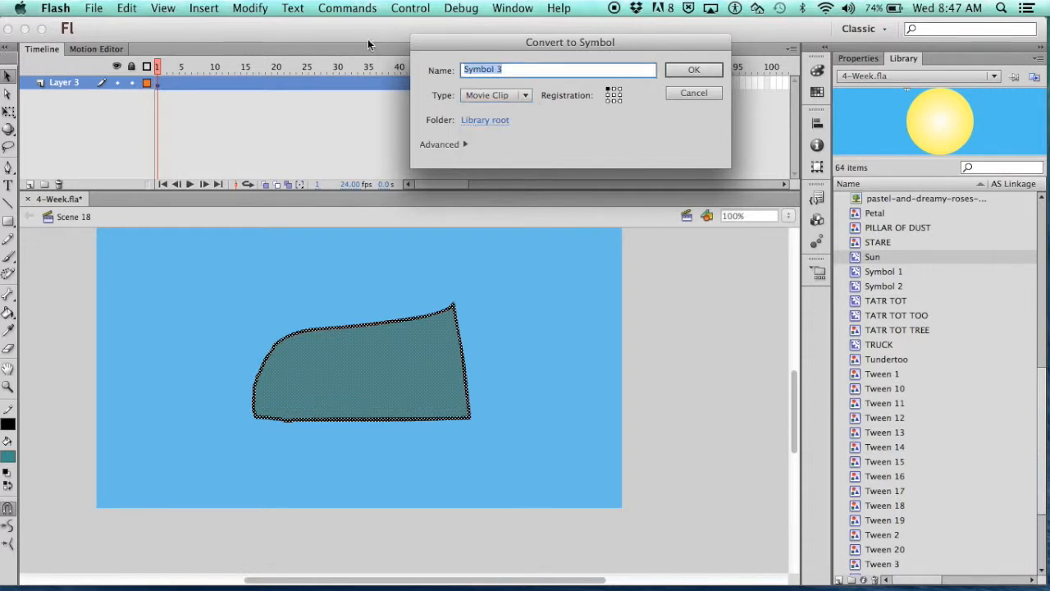
key("BackSpace")
type("Ob")
key("Return")
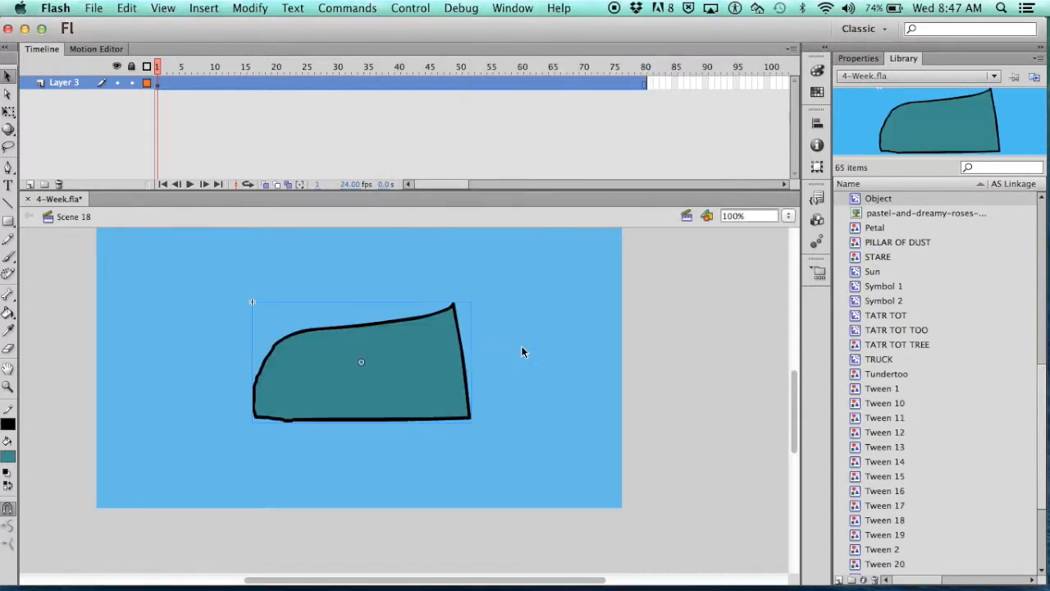
Add a Blur filter to the teal Object instance on the stage
scroll(929, 501, "down", 1)
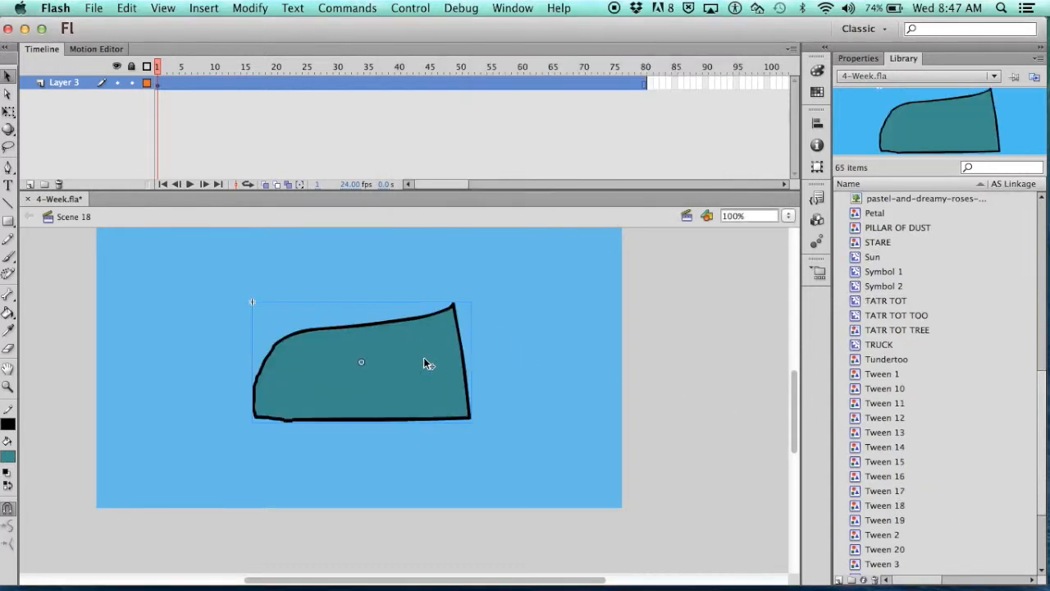
left_click(862, 61)
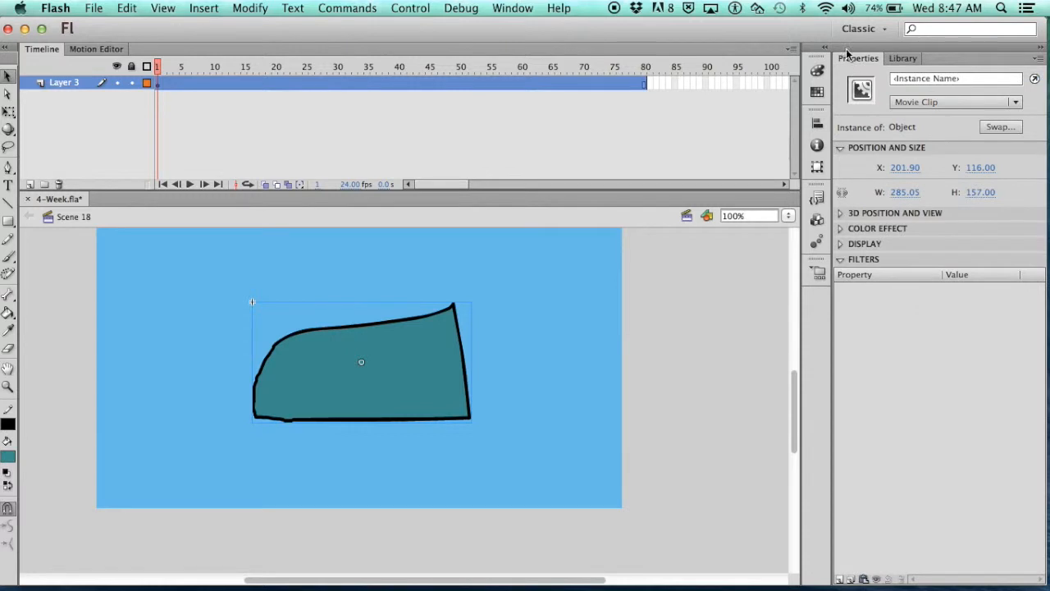
left_click(840, 579)
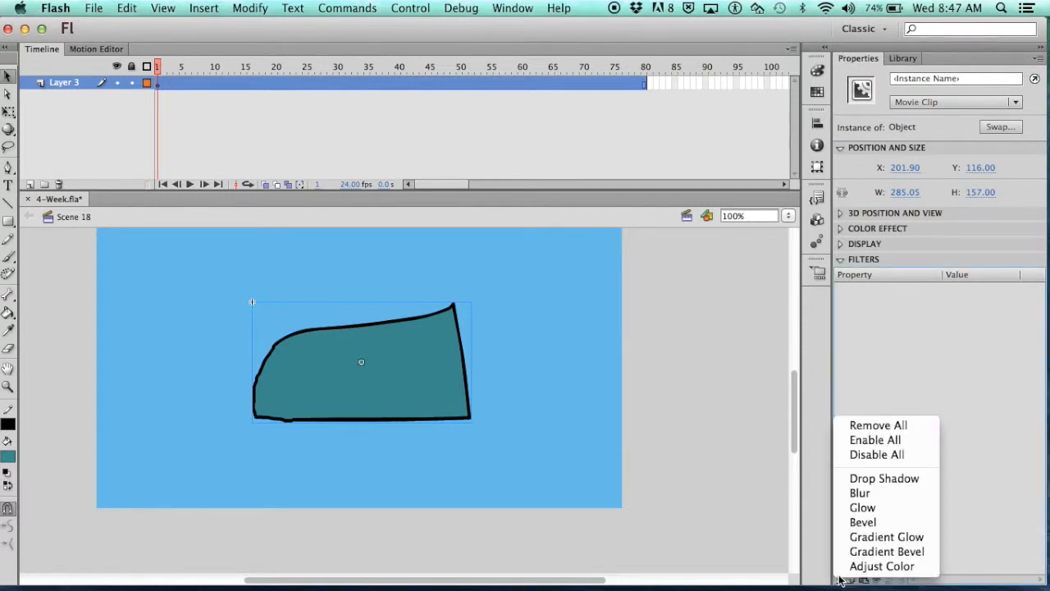
left_click(871, 495)
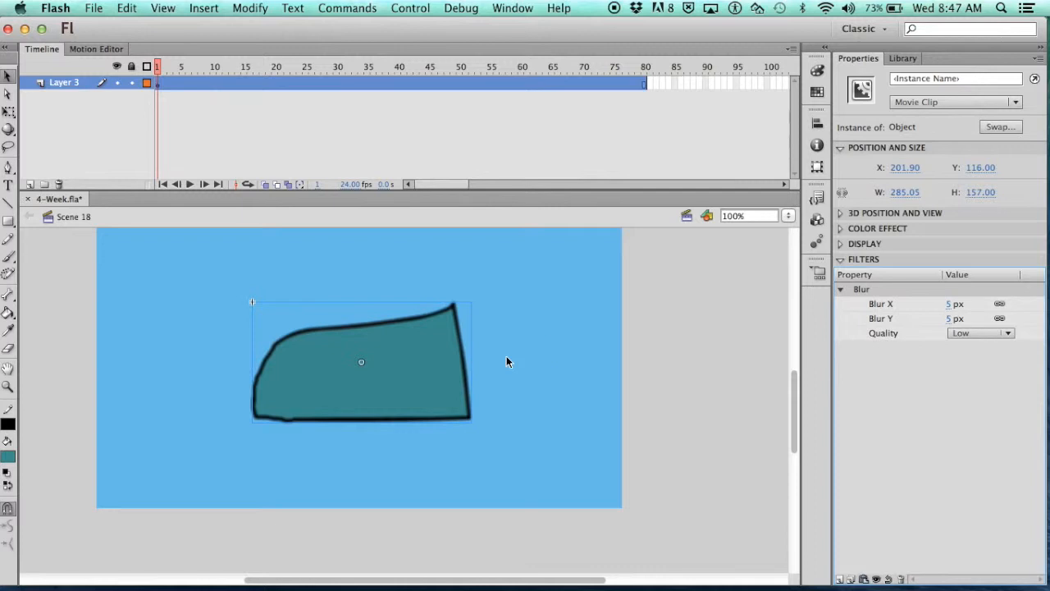
left_click(483, 378)
left_click(429, 375)
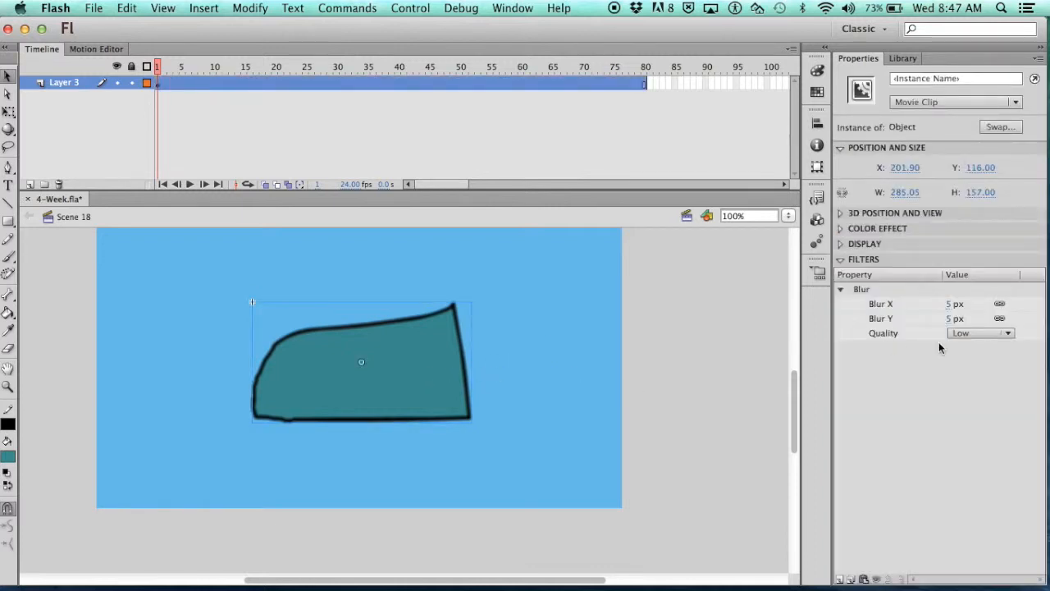
Increase the Object instance's blur to 10 px in both directions and move it slightly to the right
left_click_drag(951, 306, 962, 306)
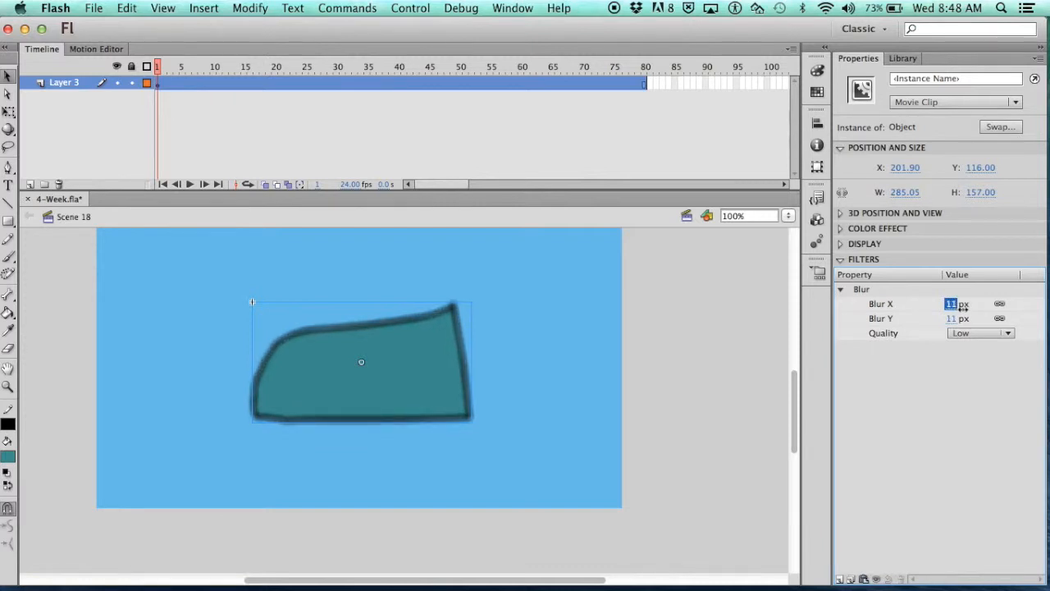
left_click(595, 426)
left_click_drag(345, 361, 374, 359)
left_click(241, 358)
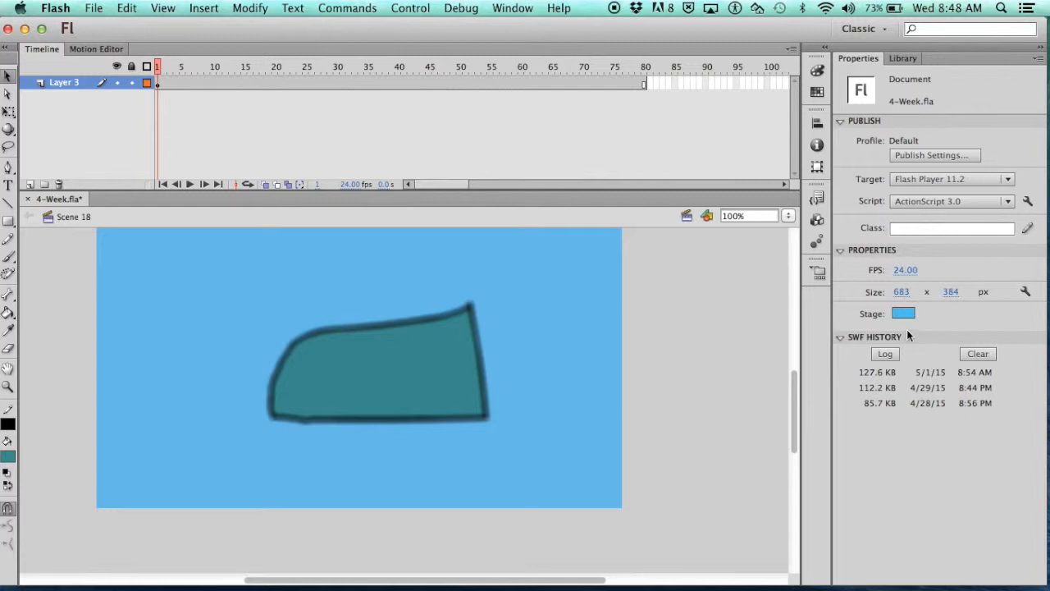
left_click(326, 390)
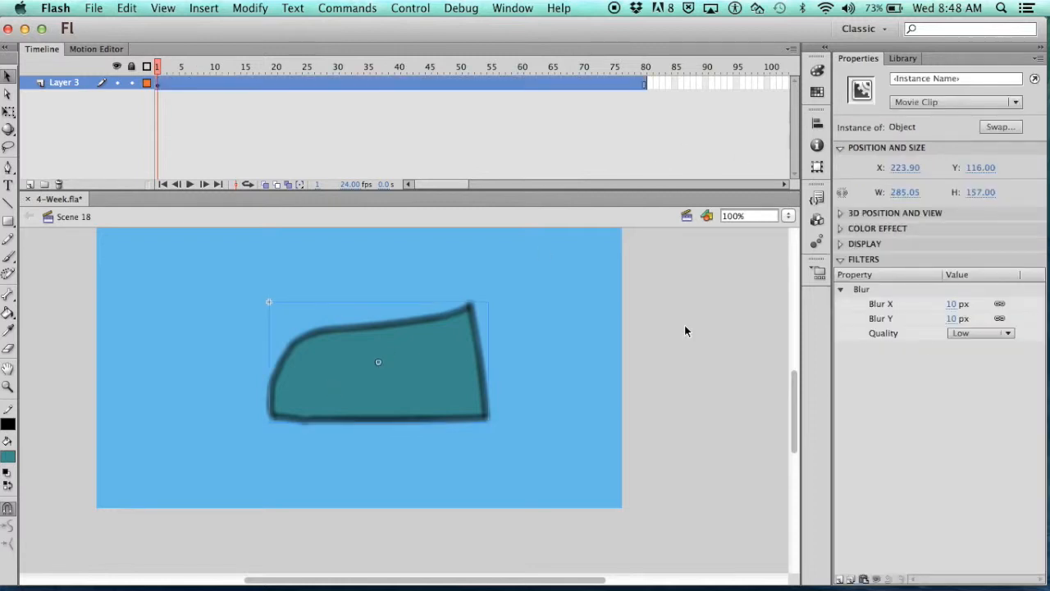
Try the High, Medium and Low quality settings of the blur on the teal object
left_click(1008, 333)
left_click(998, 379)
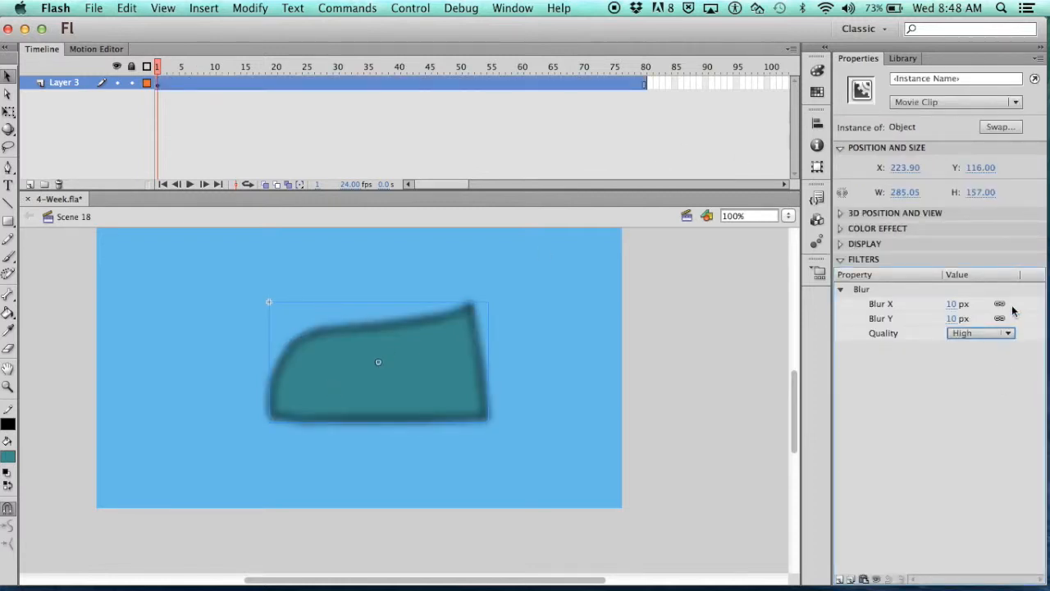
left_click(1008, 333)
left_click(1001, 364)
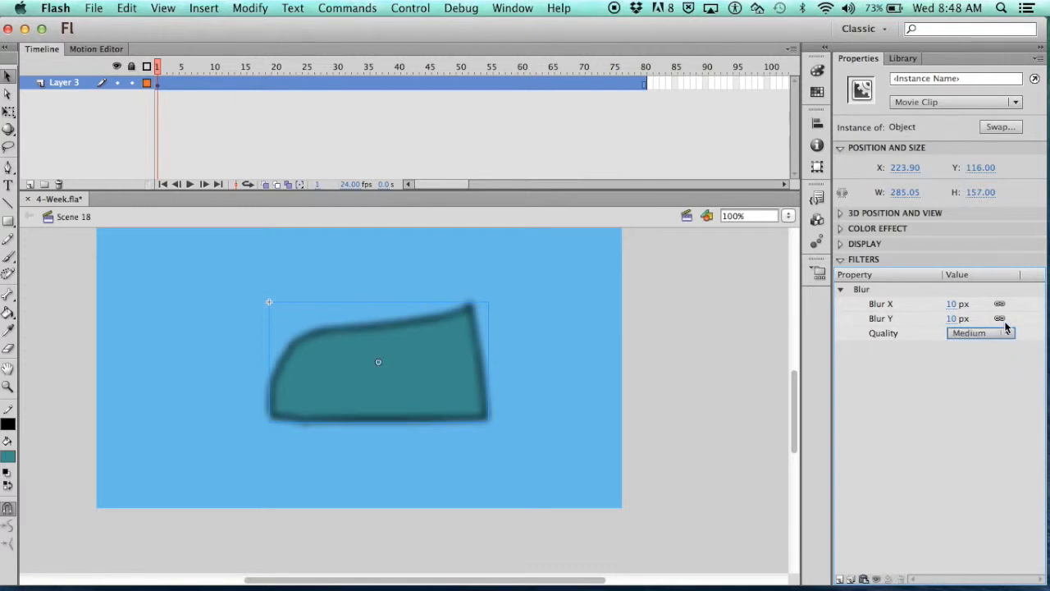
left_click(1008, 333)
left_click(1007, 351)
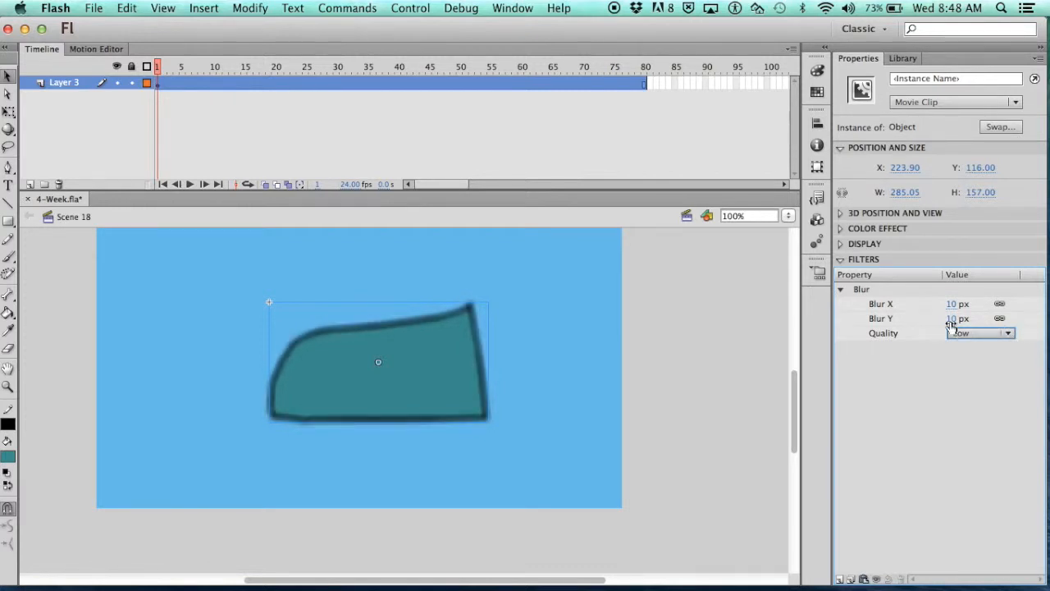
Set the blur quality to High and reduce the blur amount on the teal object
left_click(1008, 333)
left_click(975, 378)
left_click_drag(957, 319, 951, 322)
left_click(613, 371)
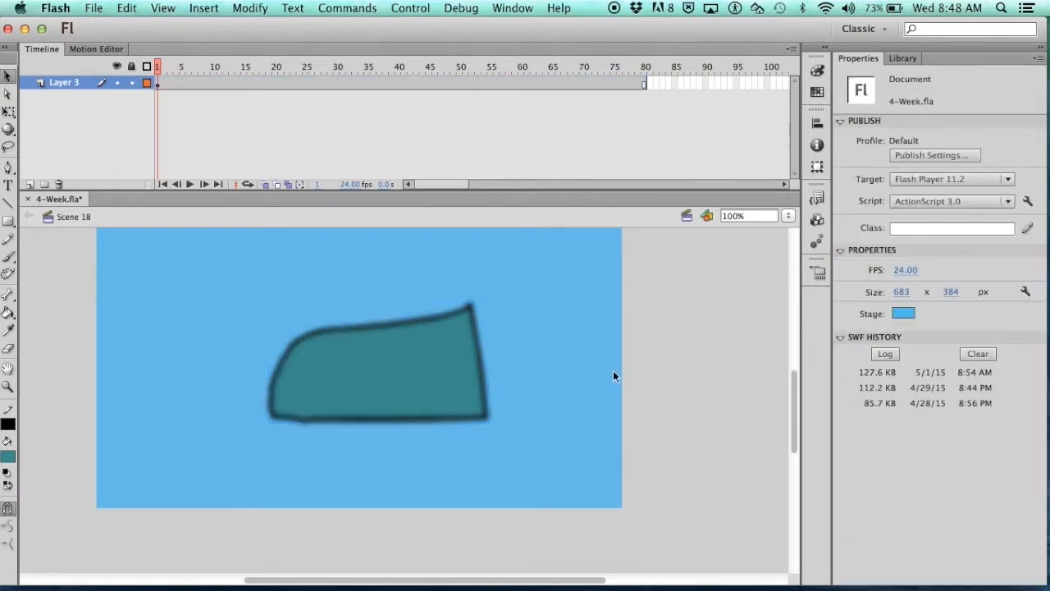
Delete the blurred teal object from the stage of Scene 18
scroll(311, 374, "up", 4)
scroll(311, 374, "right", 3)
scroll(311, 374, "down", 2)
scroll(311, 374, "left", 3)
left_click_drag(338, 388, 352, 358)
key("Delete")
Switch to Scene 16 and scrub through the opening frames to view the lightning and rock at frame 24
left_click(687, 214)
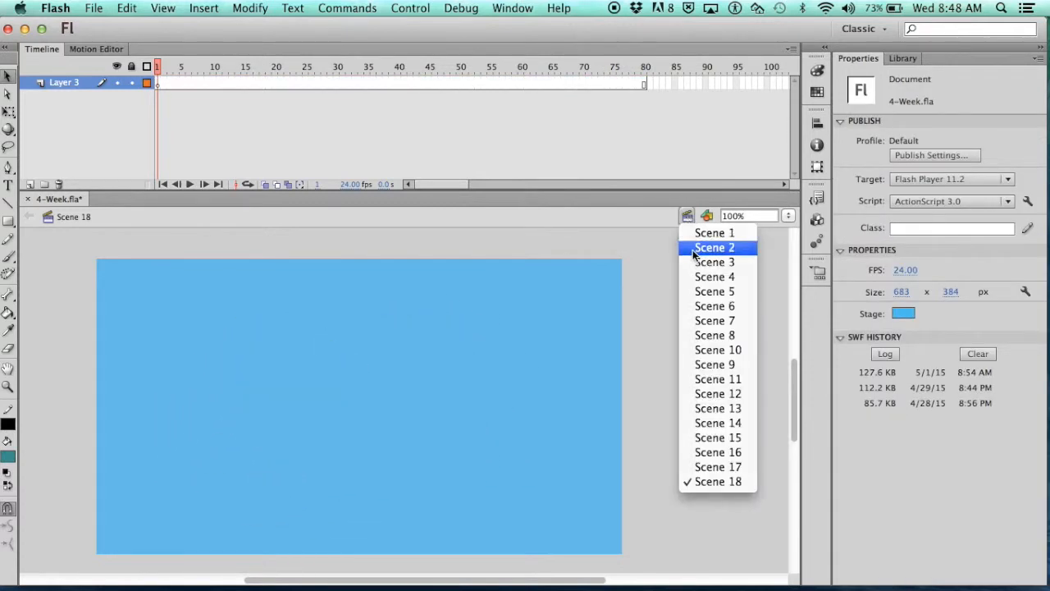
left_click(695, 247)
left_click(690, 215)
left_click(694, 235)
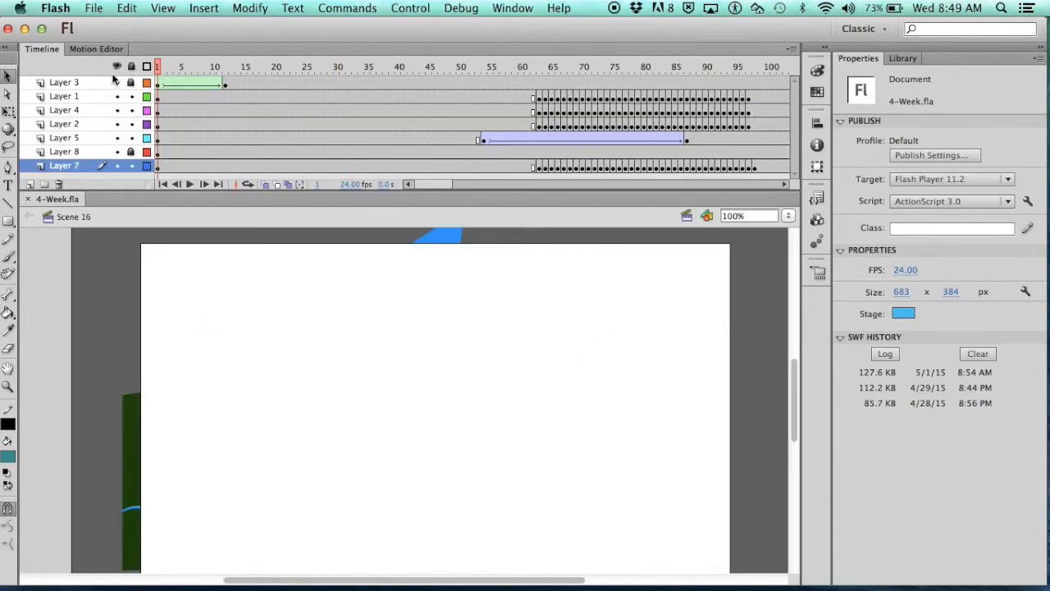
left_click_drag(169, 65, 459, 66)
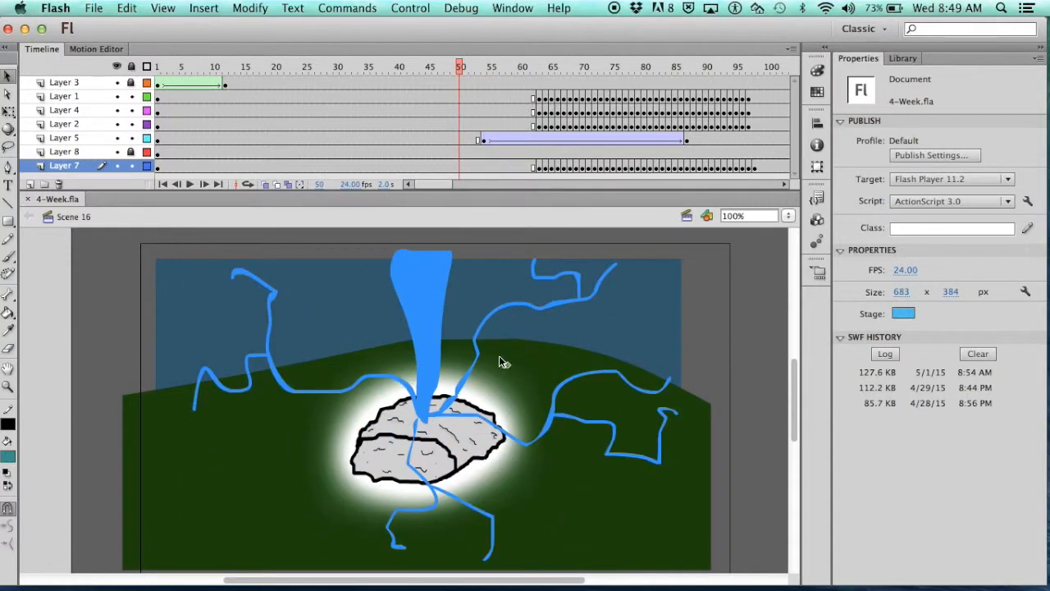
left_click(486, 420)
left_click(490, 400)
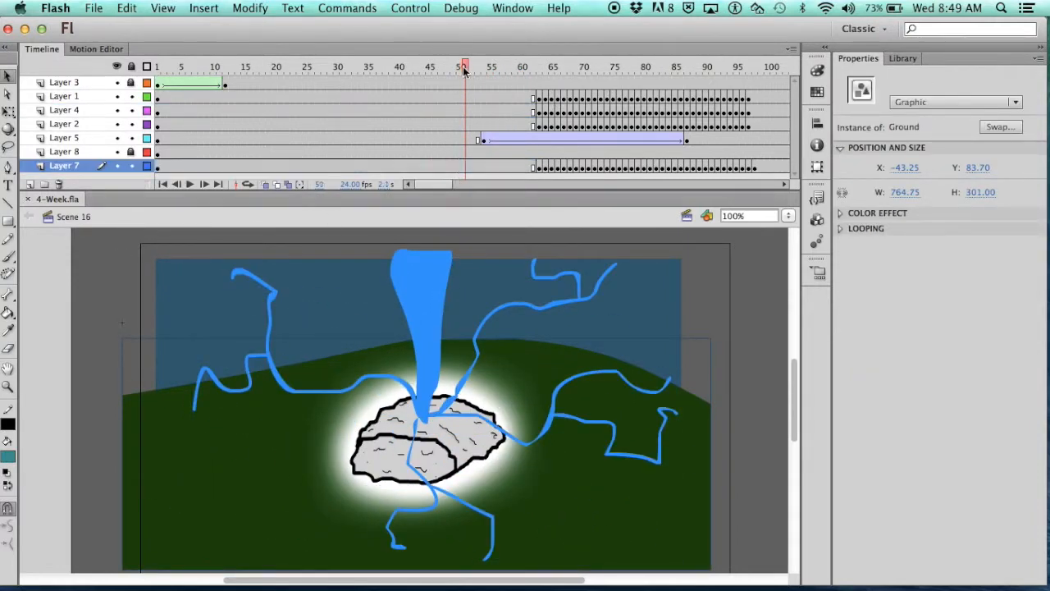
left_click(246, 65)
left_click(298, 65)
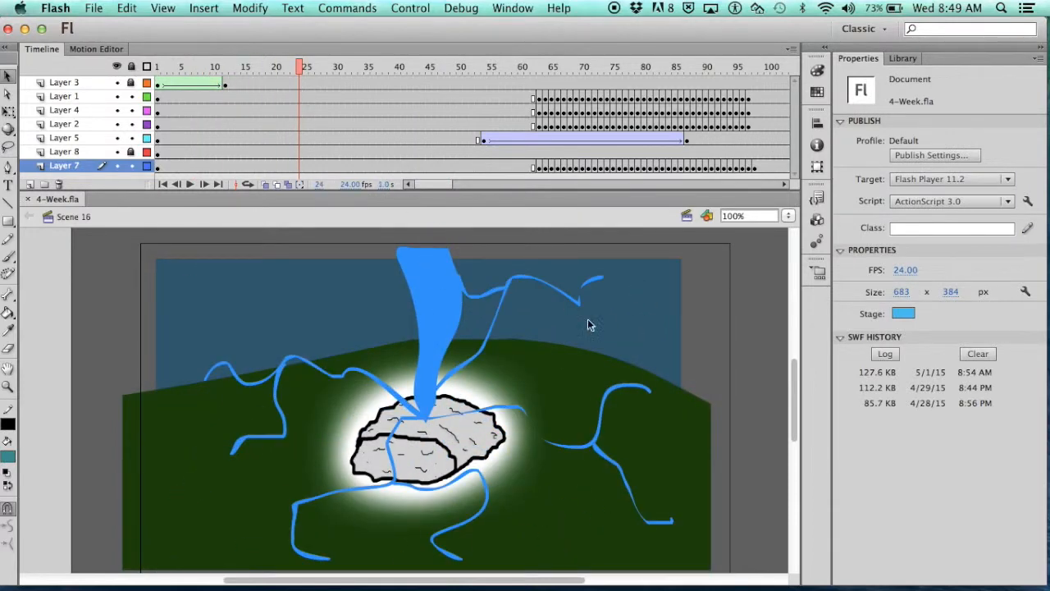
Select the rock on Layer 2 and set its Glow filter's blur to 50 px
left_click(454, 439)
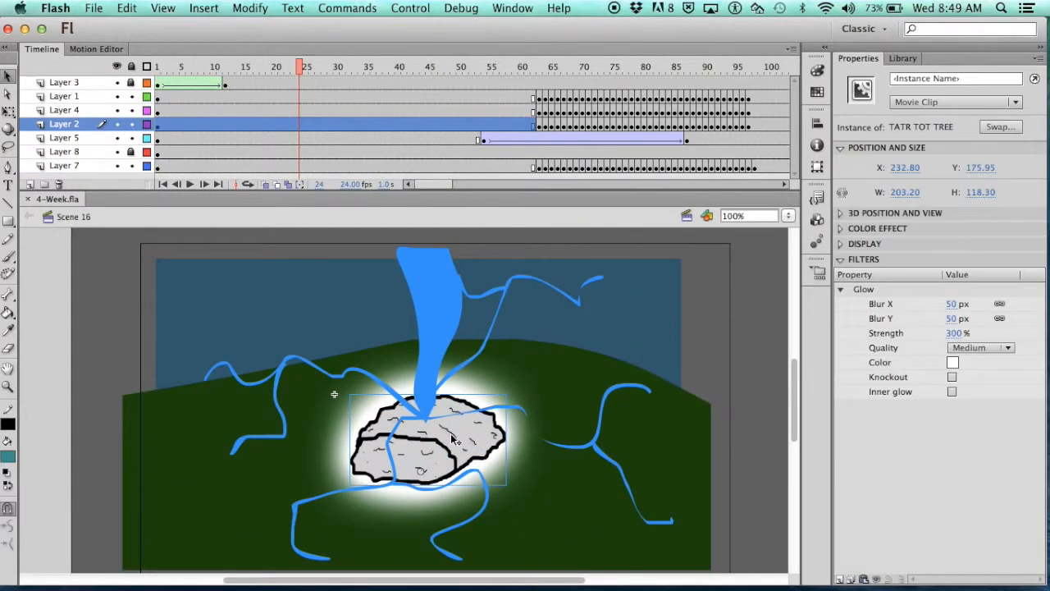
left_click(841, 581)
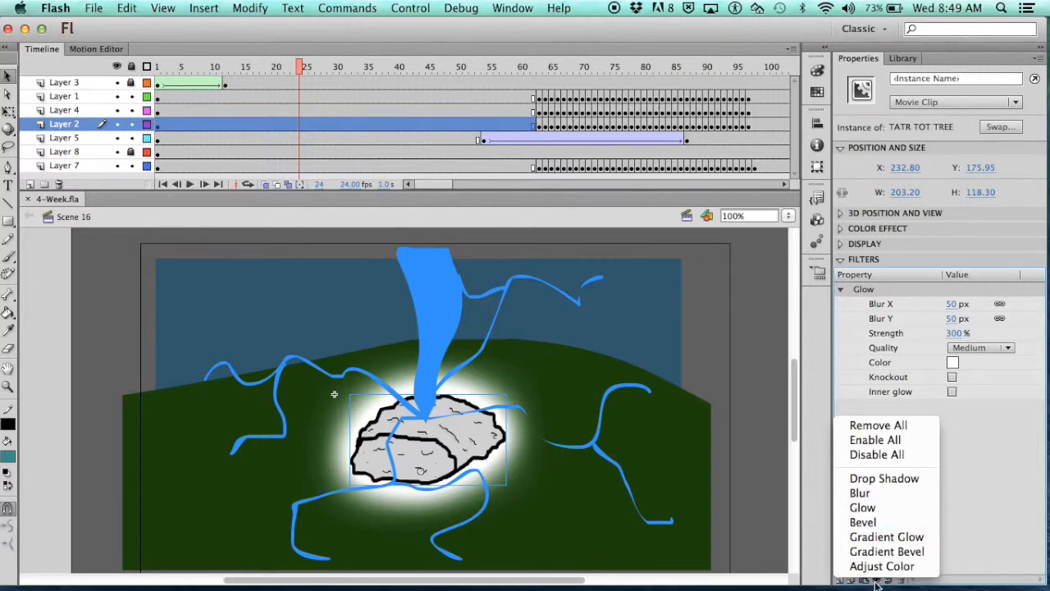
left_click(842, 581)
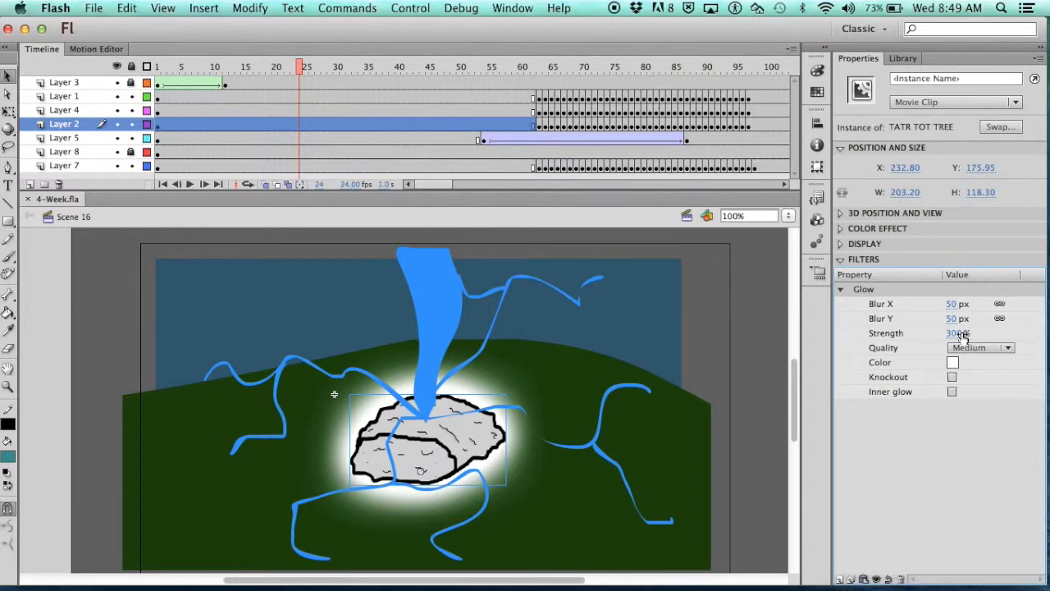
left_click_drag(953, 323, 950, 361)
type("50")
key("Return")
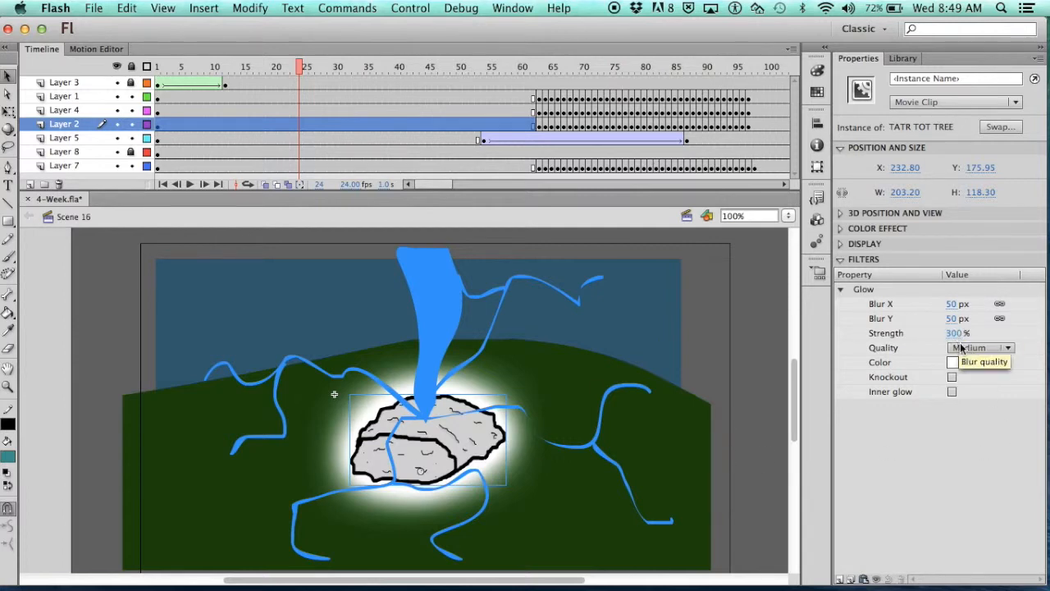
Scrub the timeline to frame 71 and show Layer 2 as outlines to examine the rock beneath the lightning
left_click(103, 428)
mouse_move(307, 69)
left_mouse_down()
mouse_move(213, 72)
mouse_move(381, 77)
mouse_move(581, 106)
mouse_move(456, 110)
mouse_move(520, 131)
mouse_move(450, 132)
mouse_move(486, 133)
mouse_move(452, 127)
mouse_move(487, 121)
left_mouse_up()
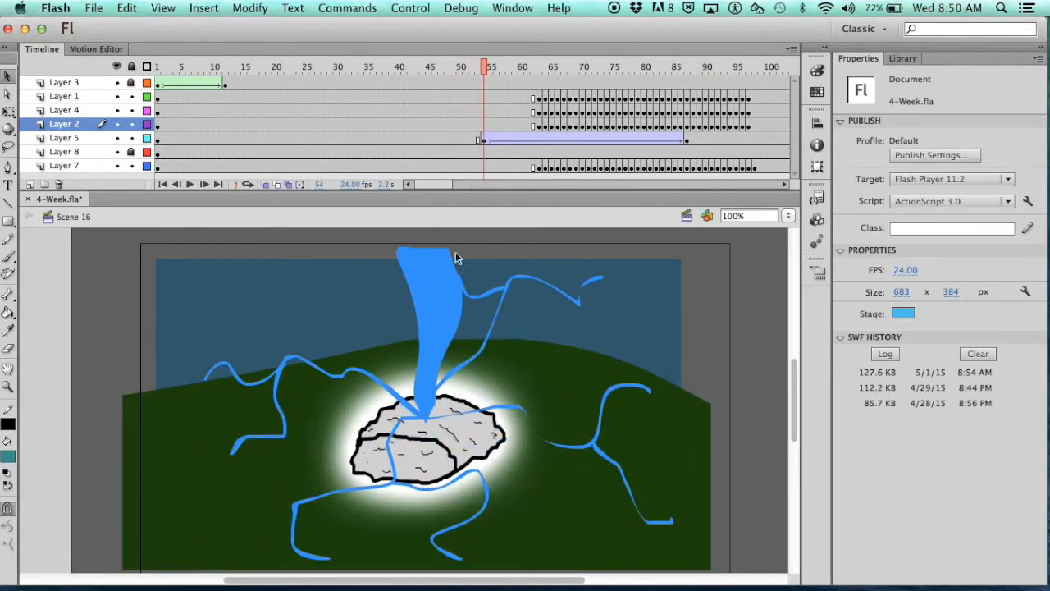
mouse_move(482, 66)
left_mouse_down()
mouse_move(727, 66)
mouse_move(615, 90)
mouse_move(560, 77)
mouse_move(683, 82)
mouse_move(588, 97)
left_mouse_up()
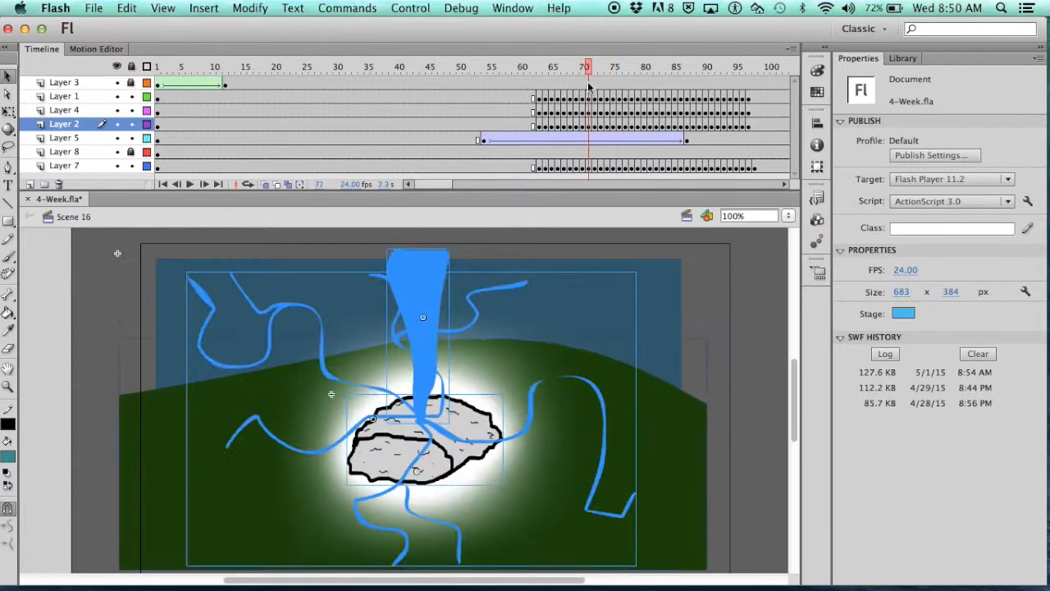
left_click(147, 124)
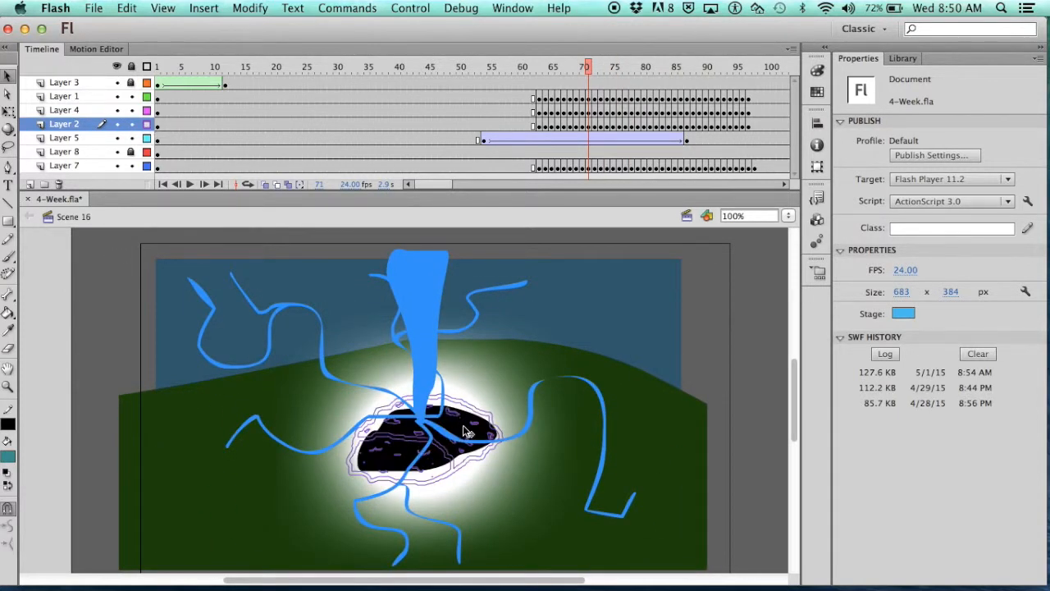
scroll(535, 381, "right", 3)
scroll(535, 380, "down", 2)
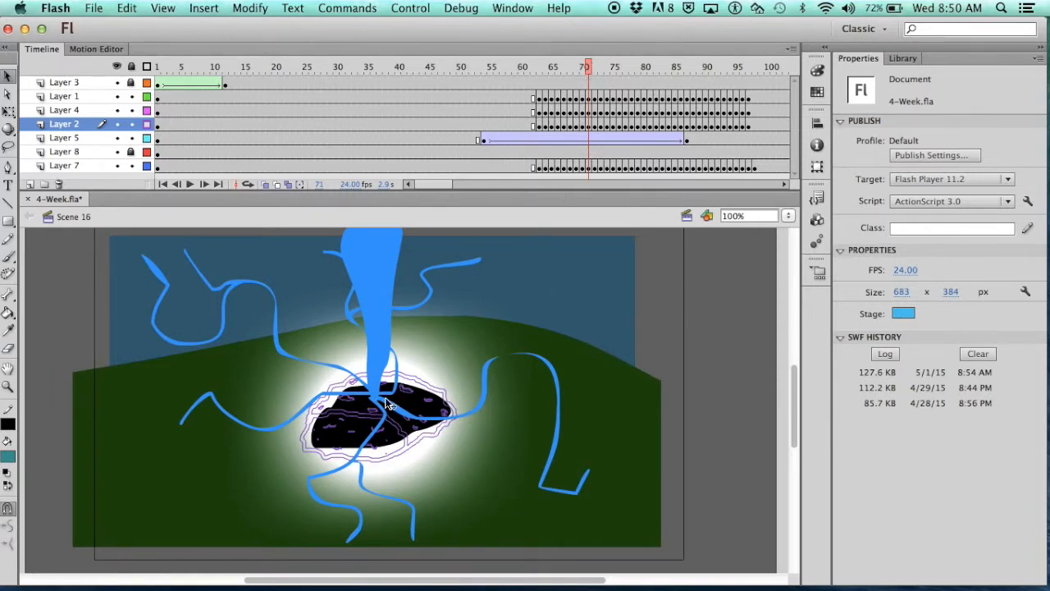
Scrub Scene 16 forward to frame 87 and beyond to examine the glow around the rock during the lightning strike
left_click_drag(585, 67, 687, 77)
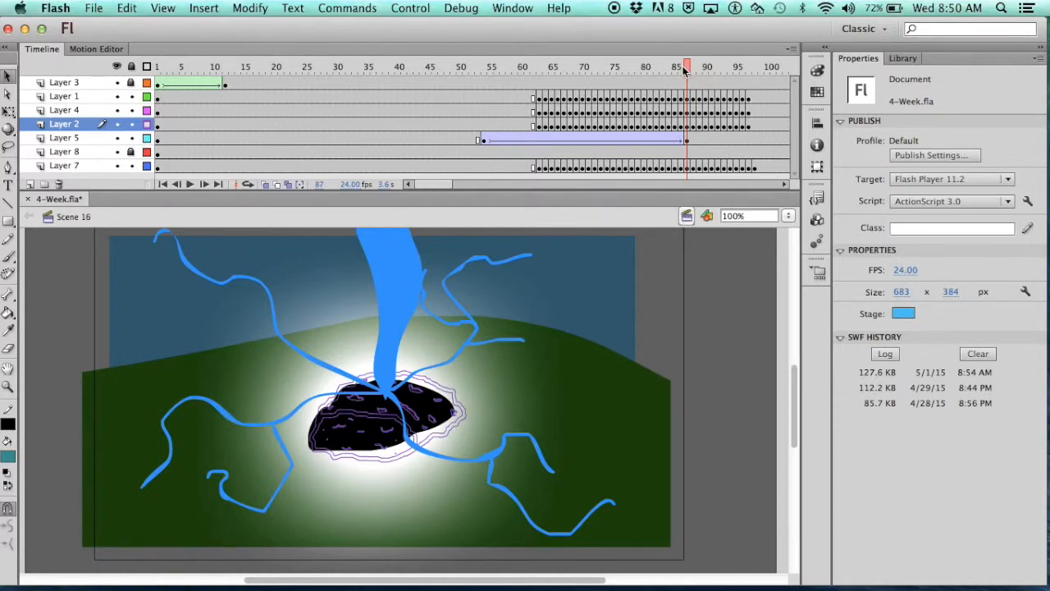
left_click_drag(691, 65, 792, 199)
Switch to Scene 1 and play its animation from the opening frames, pausing at frame 75 to view the shaded character
left_click(685, 216)
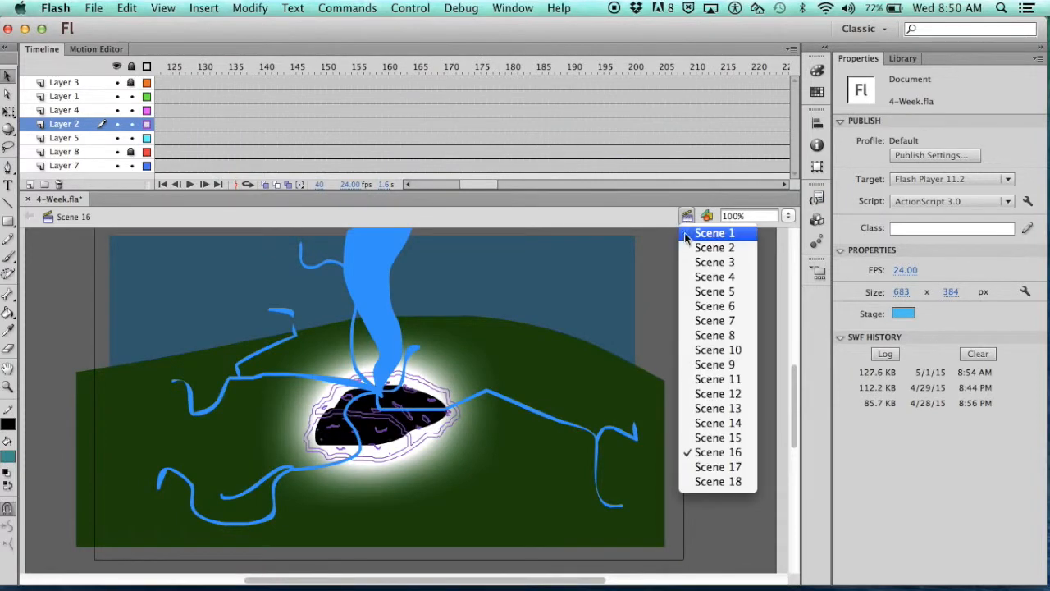
left_click(708, 232)
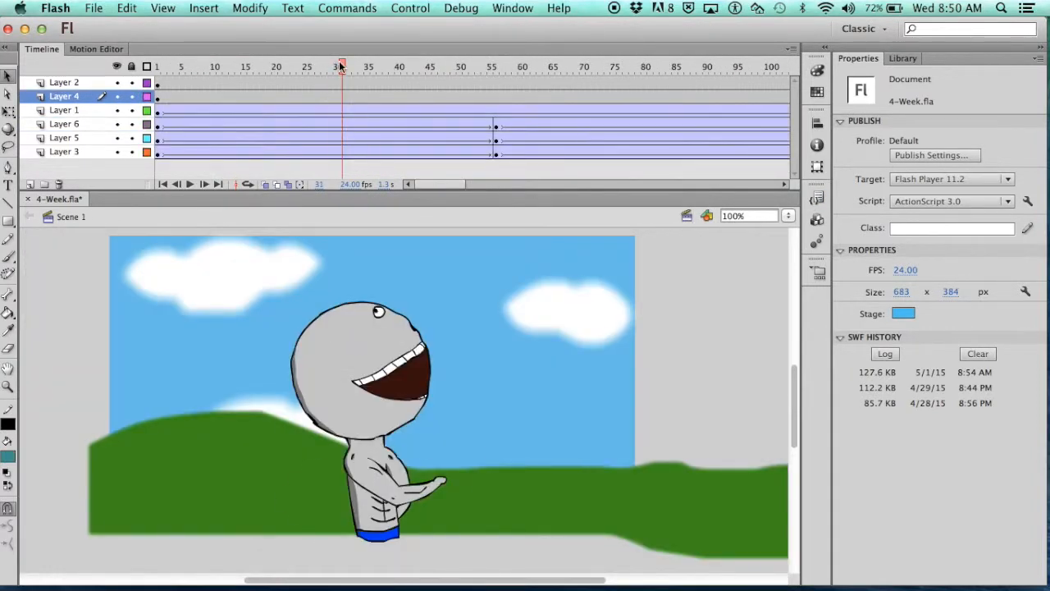
left_click_drag(340, 65, 157, 67)
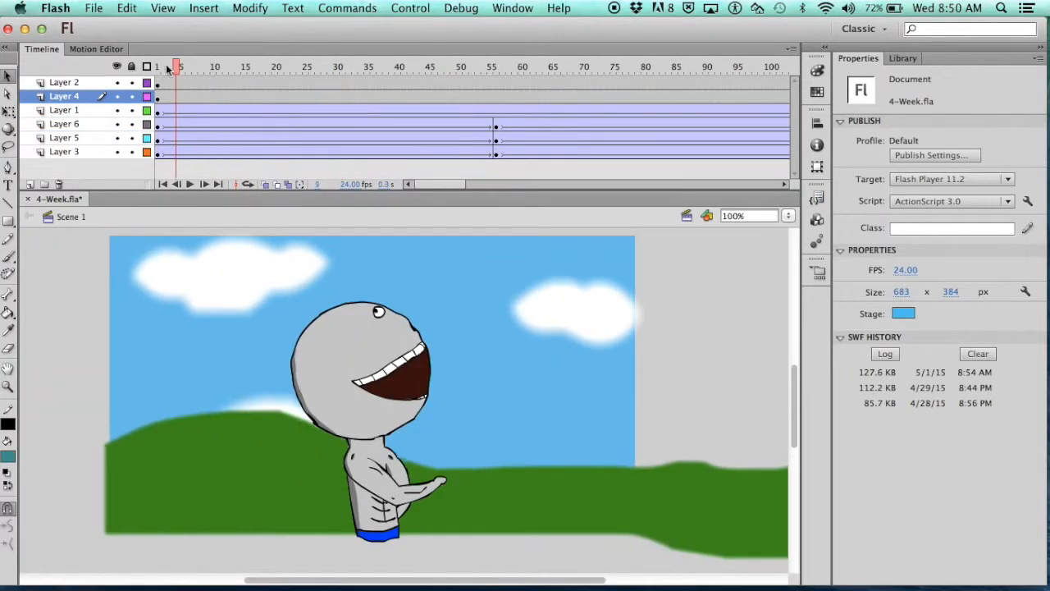
left_click(189, 184)
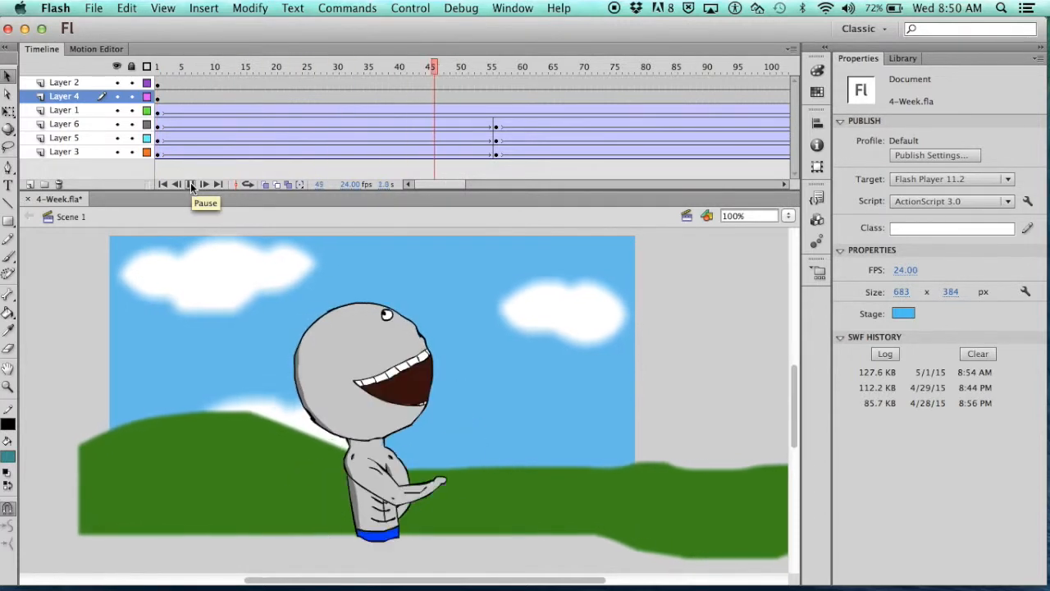
left_click(189, 184)
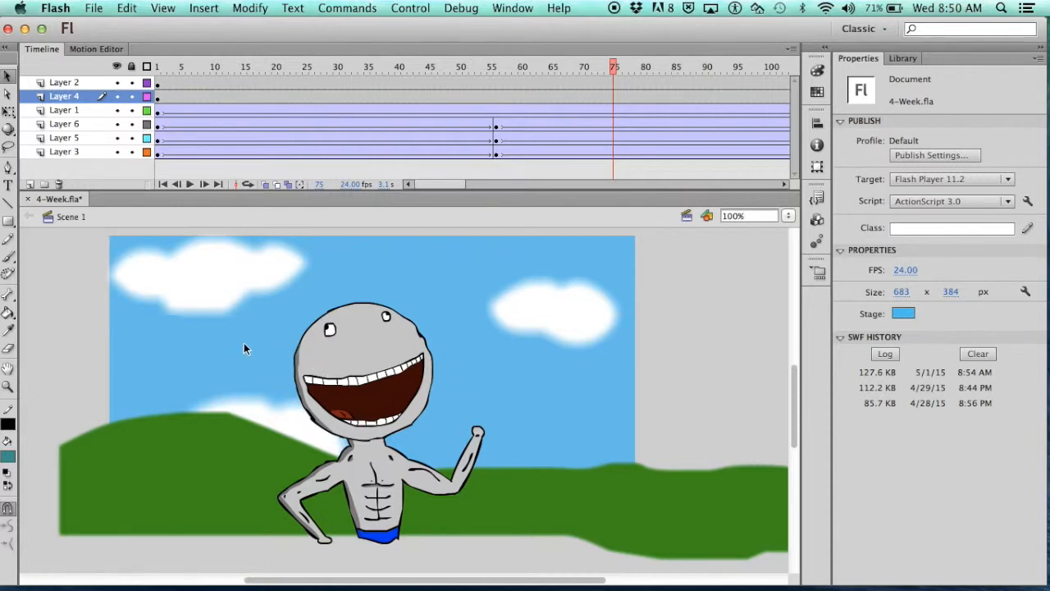
scroll(113, 282, "up", 3)
scroll(113, 282, "down", 3)
scroll(378, 400, "down", 1)
scroll(379, 400, "up", 5)
scroll(379, 401, "down", 3)
scroll(379, 400, "down", 1)
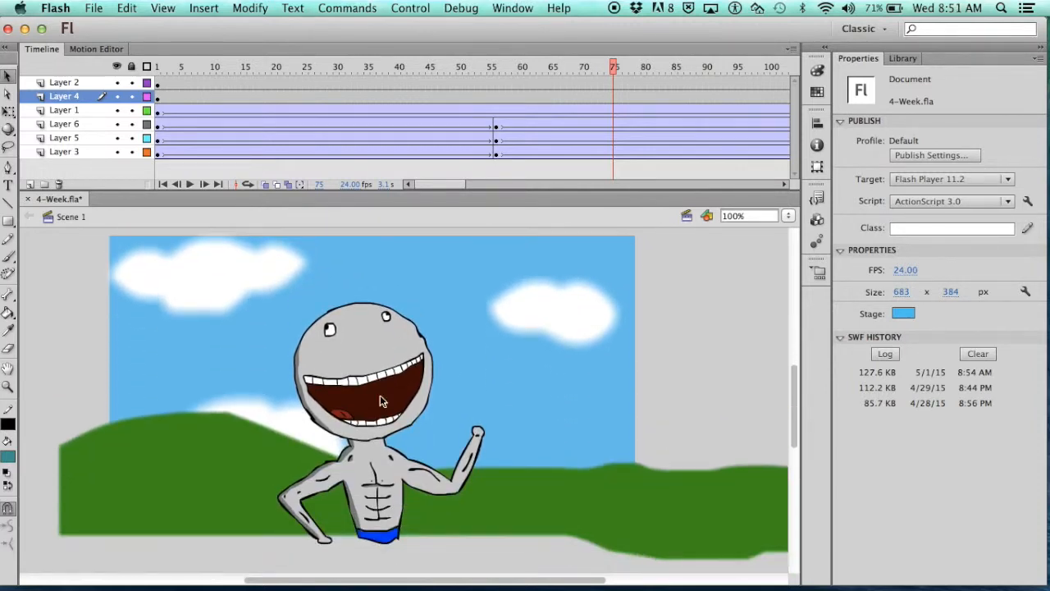